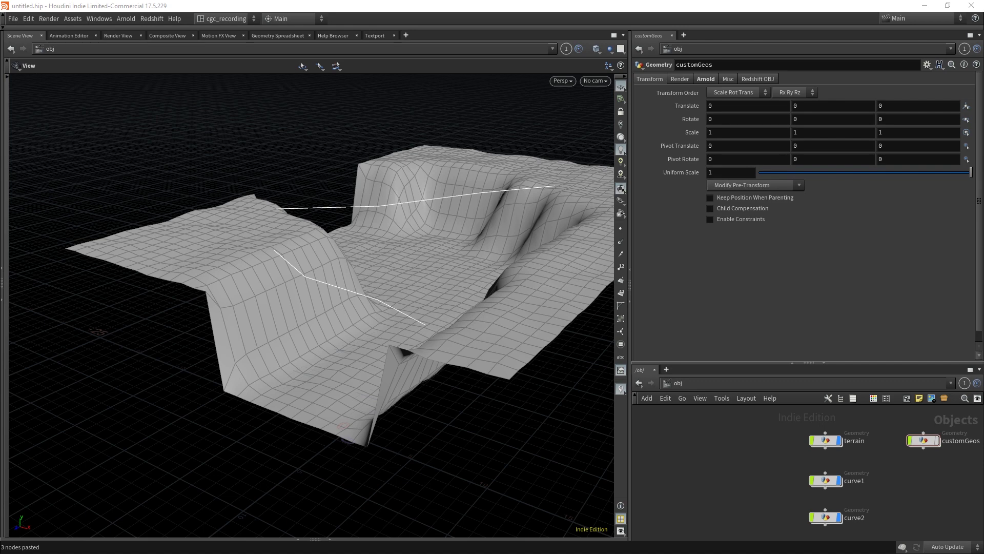
# Step: Add a CgcBridge node to the object network beside the terrain and curve objects
pyautogui.moveTo(336, 204); pyautogui.dragTo(435, 213)
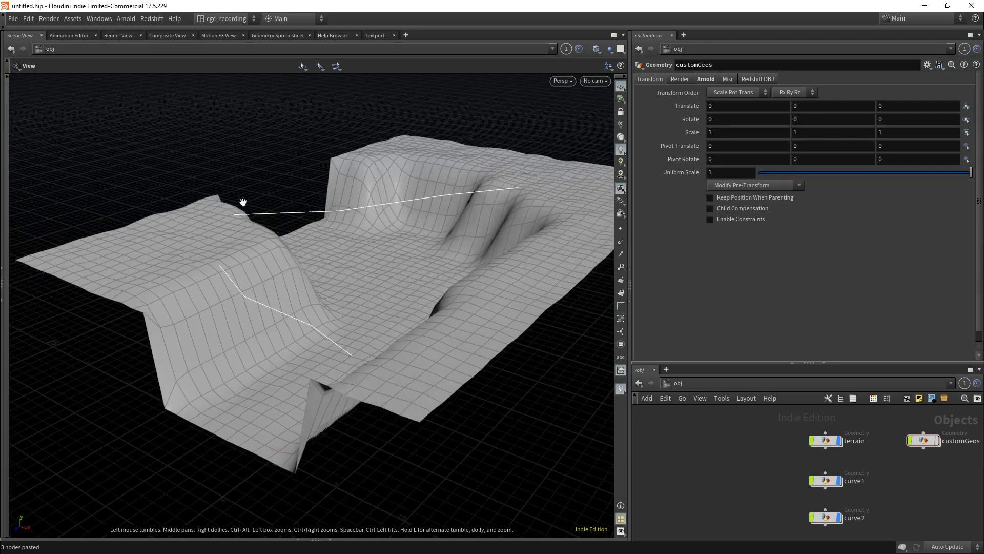
pyautogui.moveTo(346, 200); pyautogui.dragTo(248, 221)
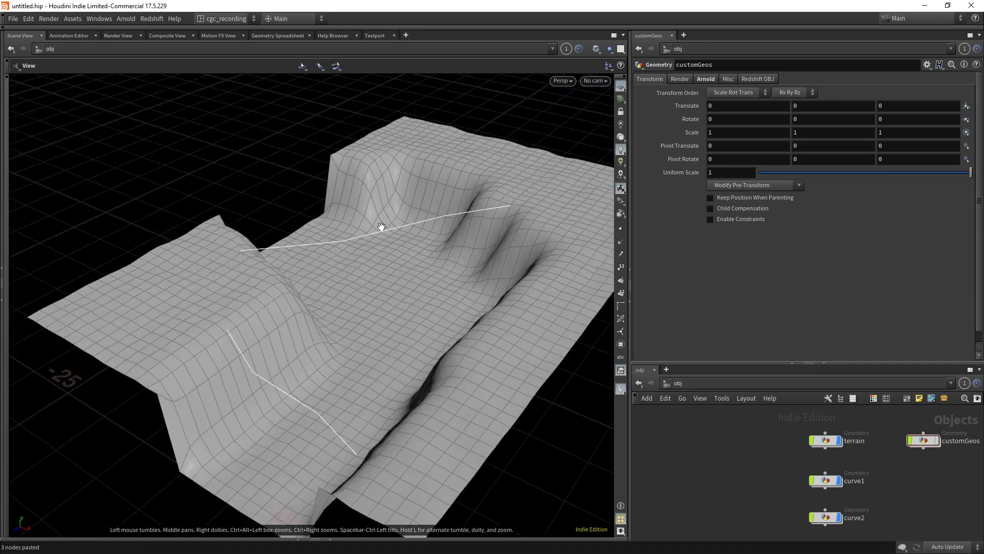
pyautogui.moveTo(380, 224); pyautogui.dragTo(463, 208)
pyautogui.press('Tab')
pyautogui.moveTo(760, 462)
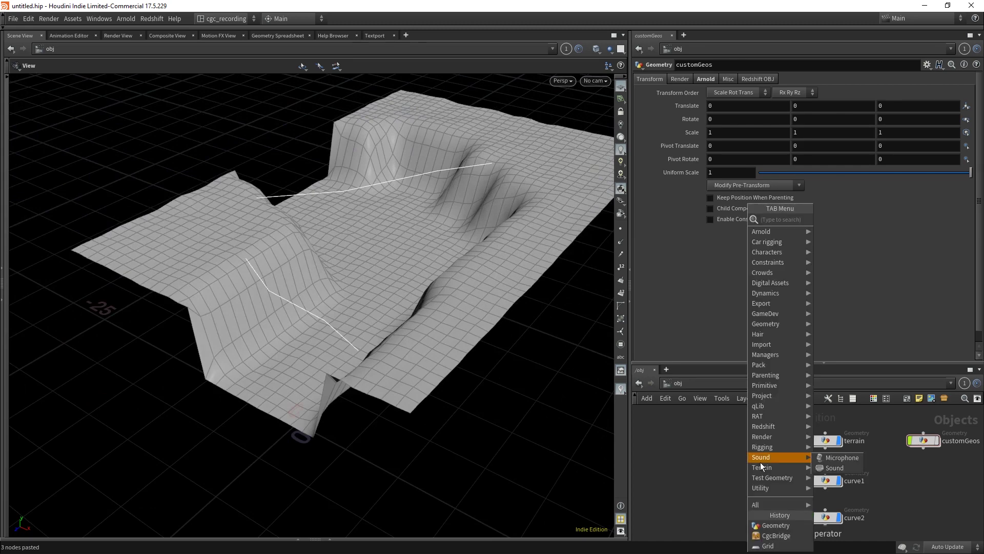
pyautogui.write('cgc')
pyautogui.press('Return')
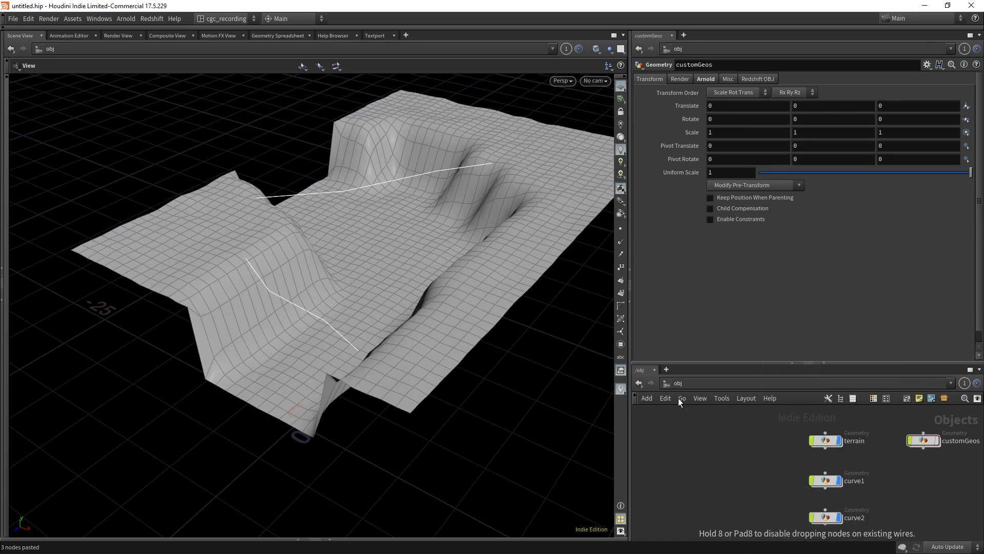
pyautogui.click(747, 459)
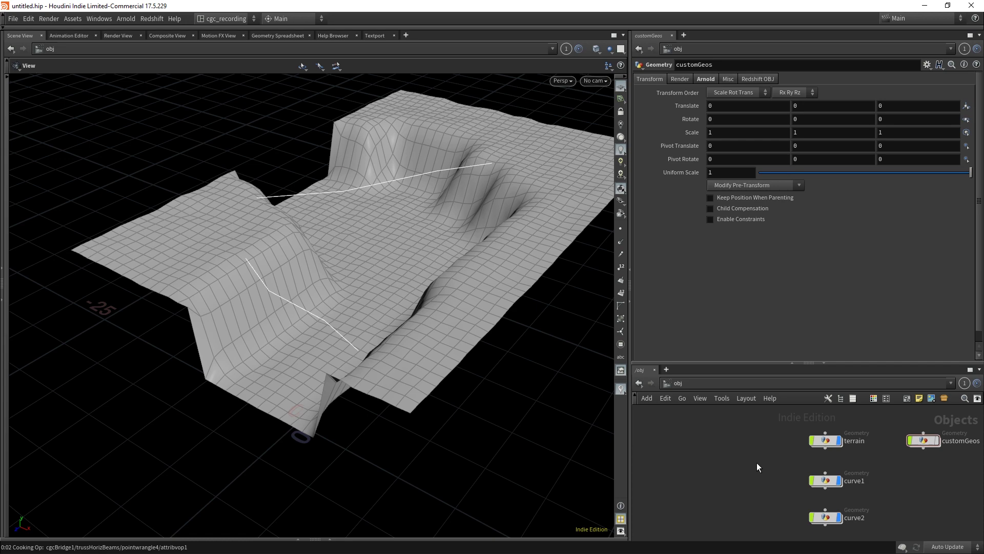
# Step: Assign curve1 as the bridge's curve input and terrain as its terrain input
pyautogui.moveTo(438, 324); pyautogui.dragTo(431, 233)
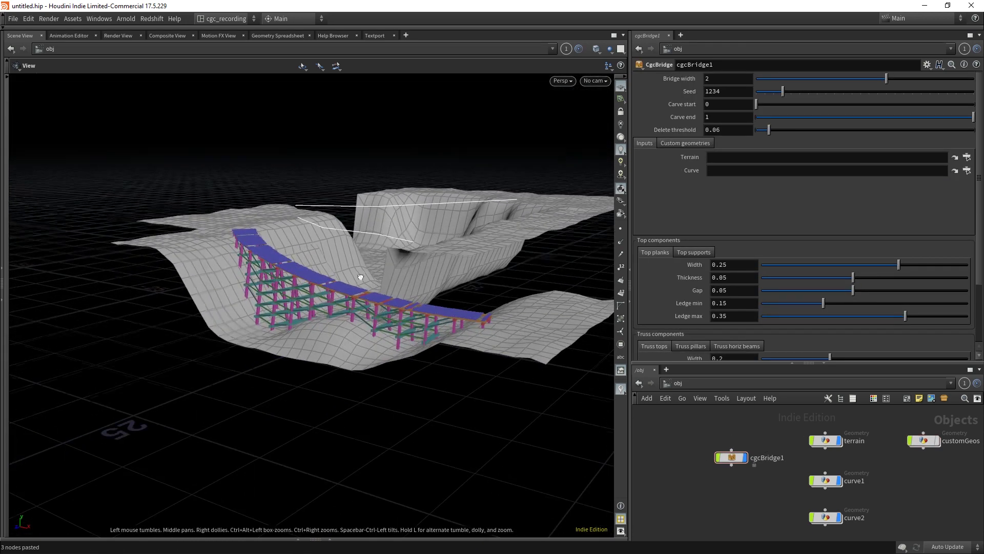
pyautogui.moveTo(361, 276); pyautogui.dragTo(338, 286)
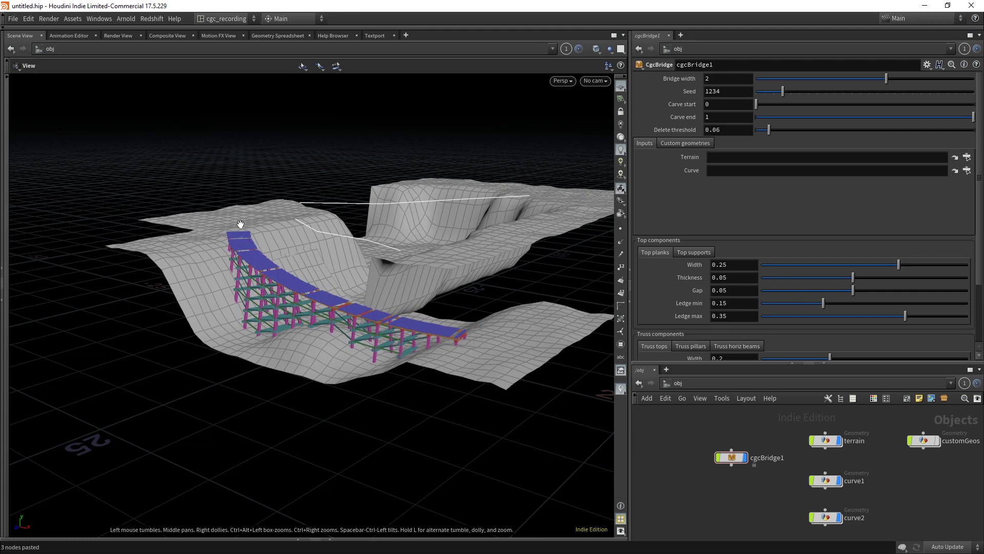
pyautogui.scroll(5, 449, 306)
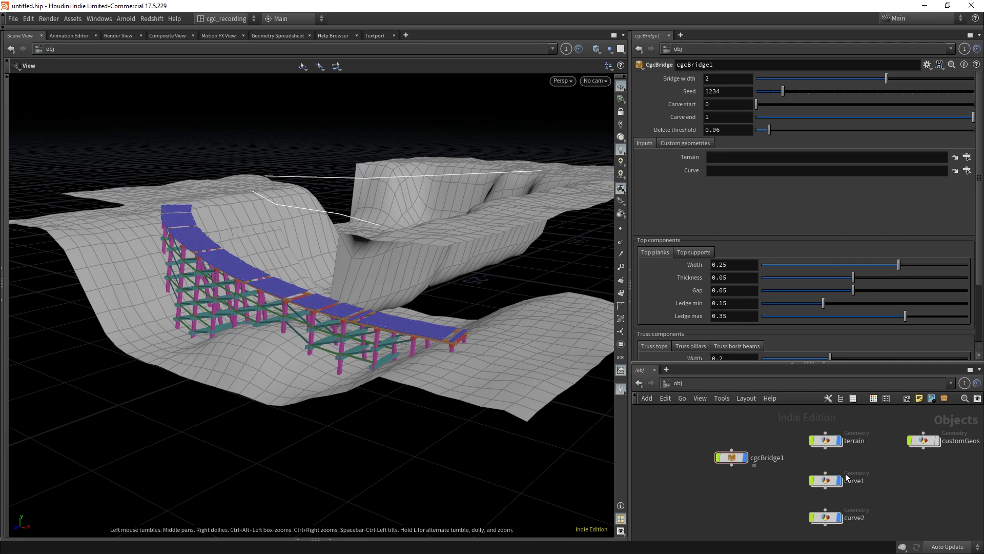
pyautogui.moveTo(846, 477); pyautogui.dragTo(719, 173)
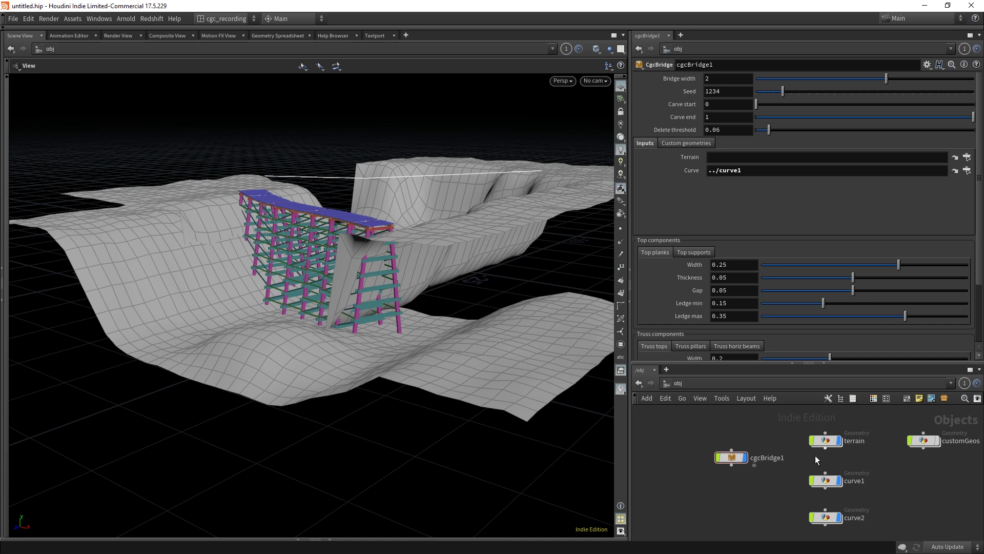
pyautogui.moveTo(825, 443); pyautogui.dragTo(729, 157)
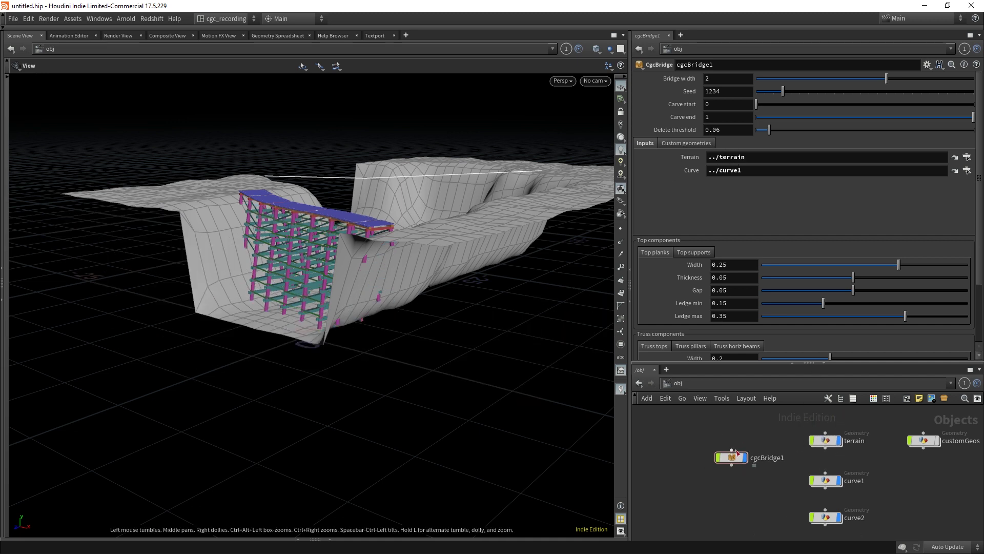
# Step: Set the length of the bridge's top supports to 1.54
pyautogui.moveTo(319, 192); pyautogui.dragTo(356, 202)
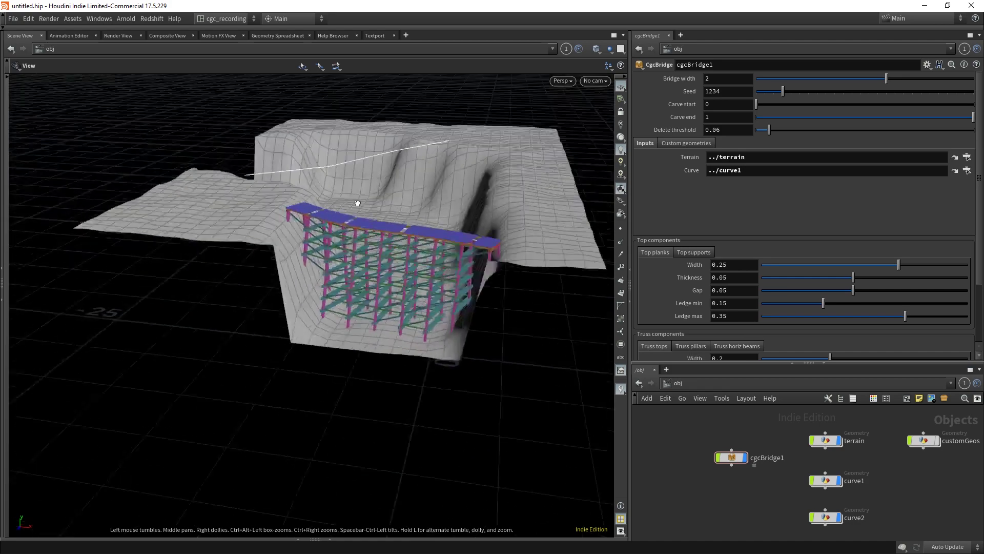
pyautogui.moveTo(355, 202); pyautogui.dragTo(459, 183, button='right')
pyautogui.moveTo(460, 182); pyautogui.dragTo(341, 202, button='middle')
pyautogui.moveTo(340, 202); pyautogui.dragTo(386, 193, button='right')
pyautogui.moveTo(387, 193); pyautogui.dragTo(369, 174)
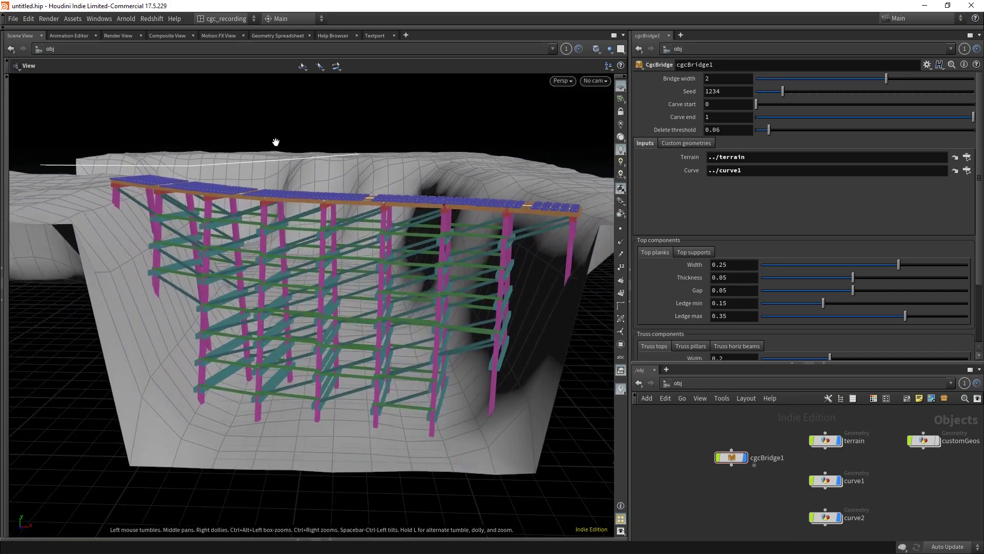
pyautogui.scroll(-3, 943, 225)
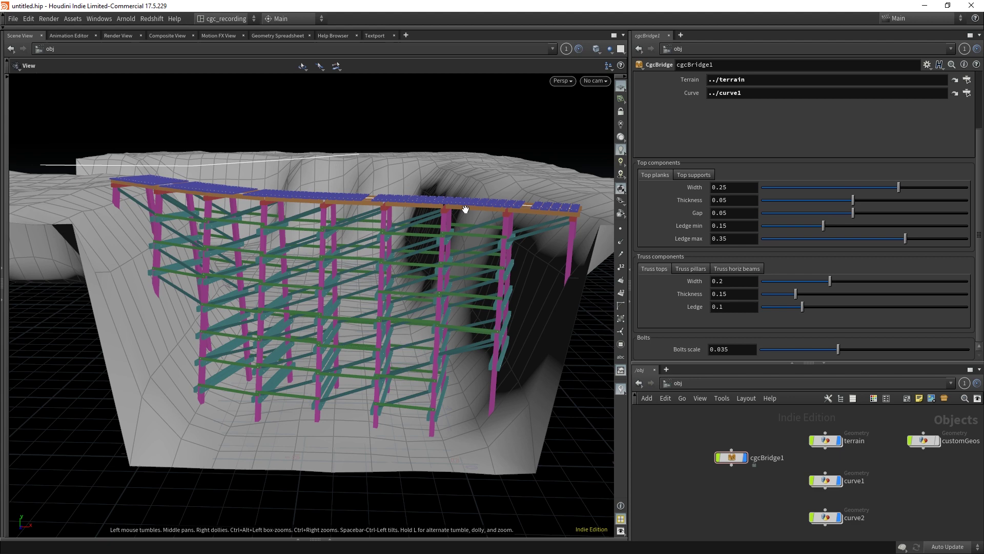
pyautogui.click(703, 175)
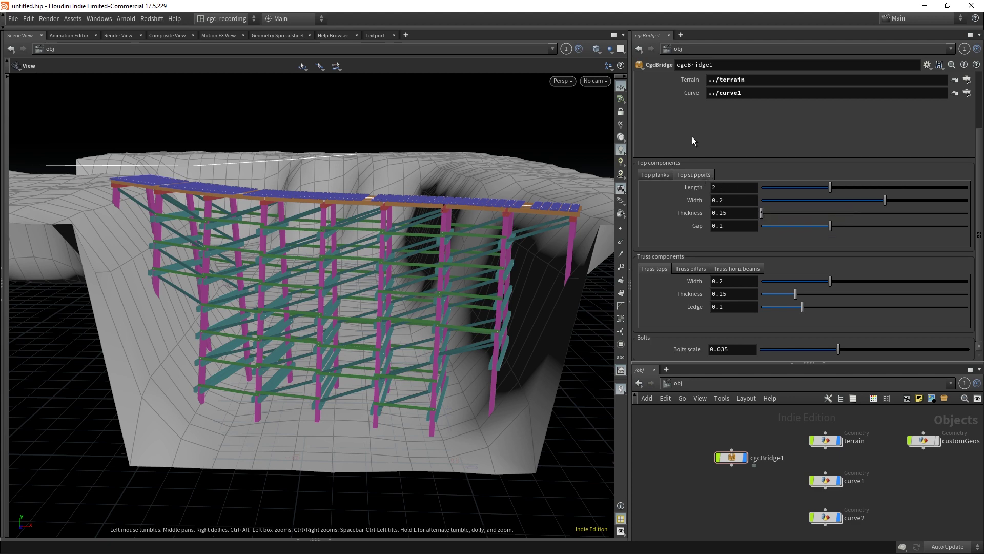
pyautogui.moveTo(829, 188); pyautogui.dragTo(812, 187)
# Step: Examine the bridge's supports, truss pillars, beams and bolts up close from several angles
pyautogui.moveTo(383, 210); pyautogui.dragTo(576, 153, button='right')
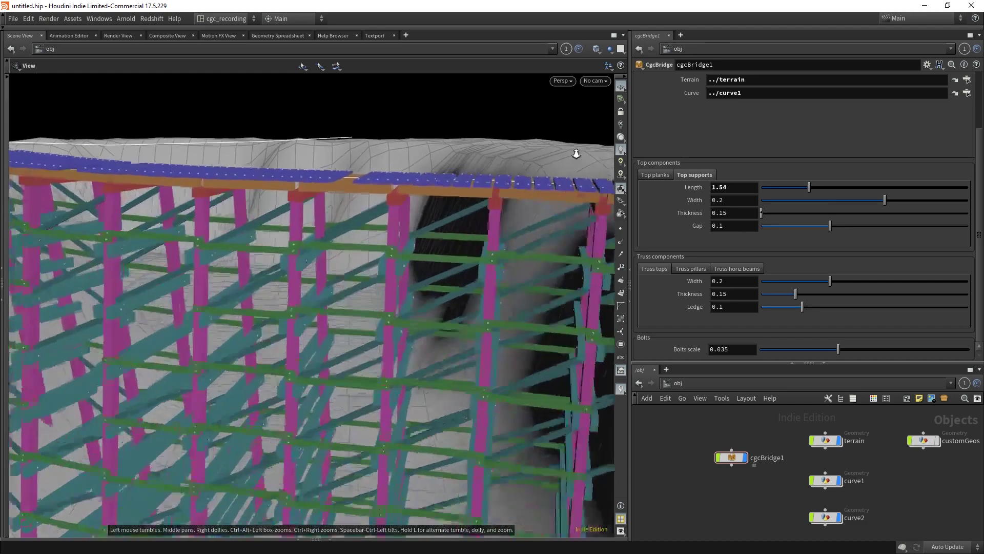
pyautogui.moveTo(577, 154); pyautogui.dragTo(476, 207)
pyautogui.moveTo(477, 207); pyautogui.dragTo(485, 171, button='right')
pyautogui.moveTo(485, 171); pyautogui.dragTo(451, 212, button='middle')
pyautogui.moveTo(451, 212); pyautogui.dragTo(424, 248, button='right')
pyautogui.moveTo(424, 248); pyautogui.dragTo(442, 237, button='middle')
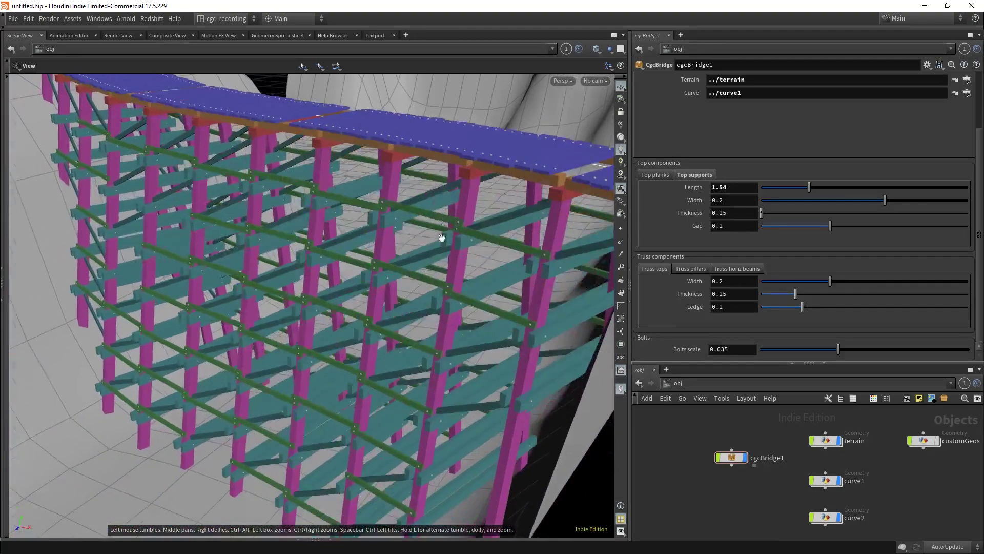
pyautogui.moveTo(306, 245); pyautogui.dragTo(358, 258, button='middle')
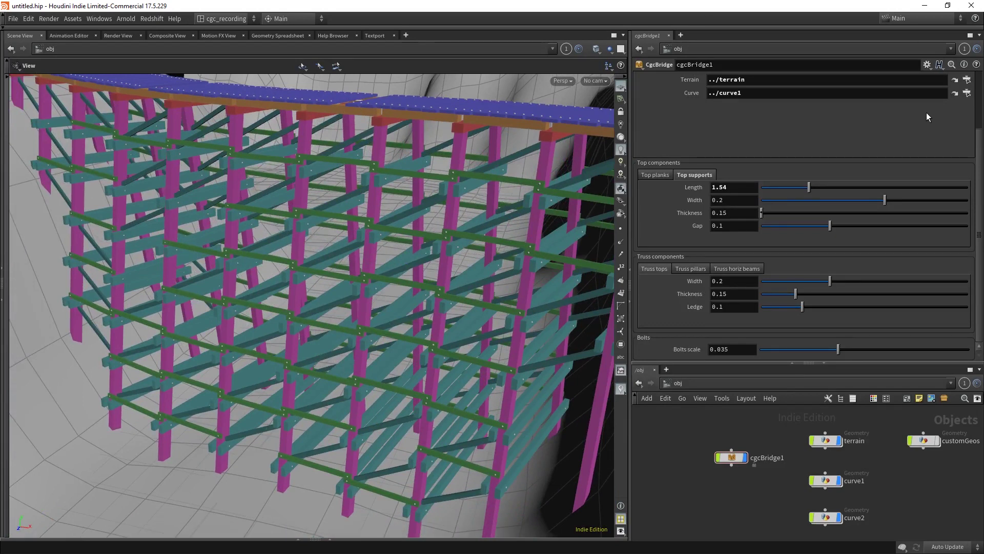
# Step: Try several seed values for the bridge's plank layout and settle on 1981
pyautogui.scroll(3, 978, 146)
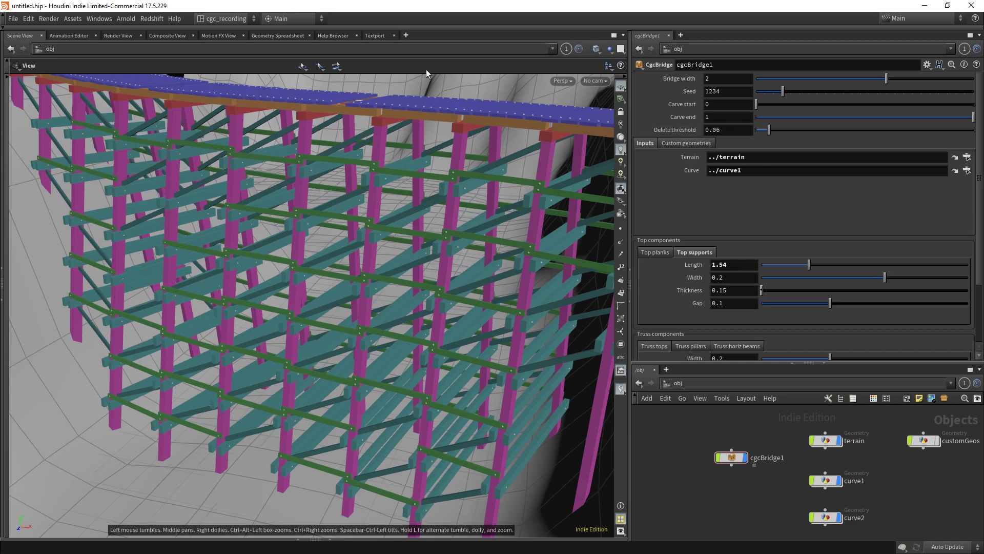
pyautogui.moveTo(396, 78); pyautogui.dragTo(398, 188)
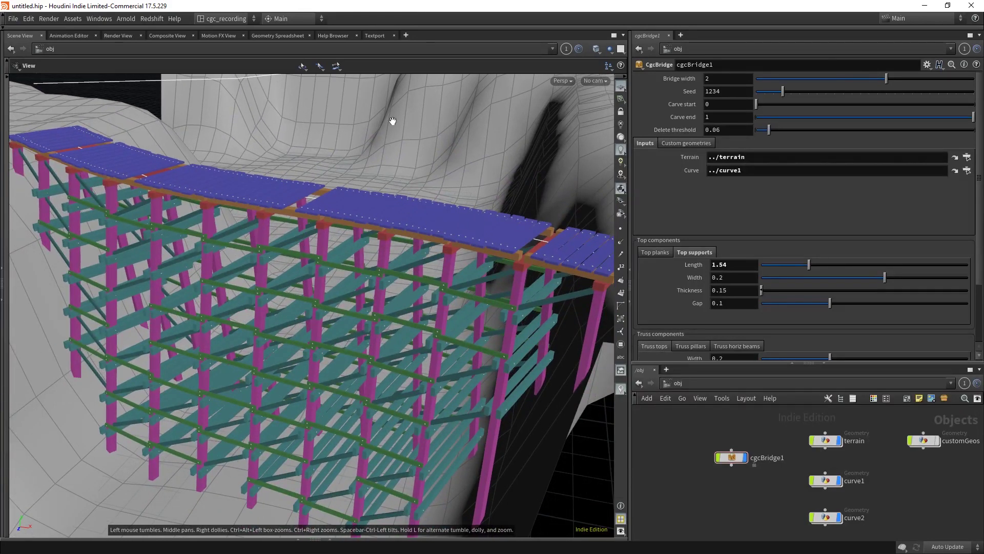
pyautogui.moveTo(783, 92); pyautogui.dragTo(821, 91)
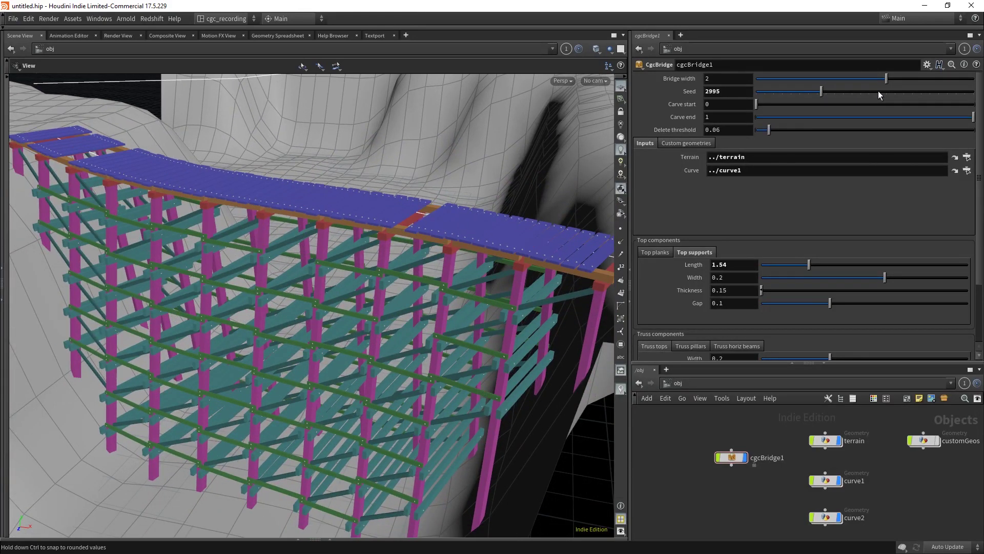
pyautogui.moveTo(881, 92); pyautogui.dragTo(932, 96)
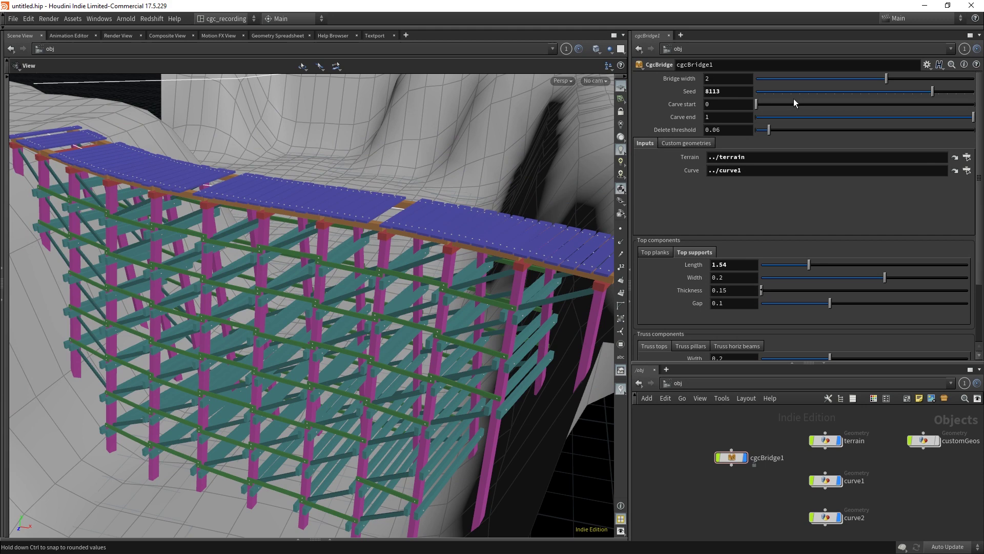
pyautogui.moveTo(794, 98); pyautogui.dragTo(798, 93)
pyautogui.moveTo(407, 221); pyautogui.dragTo(392, 228, button='right')
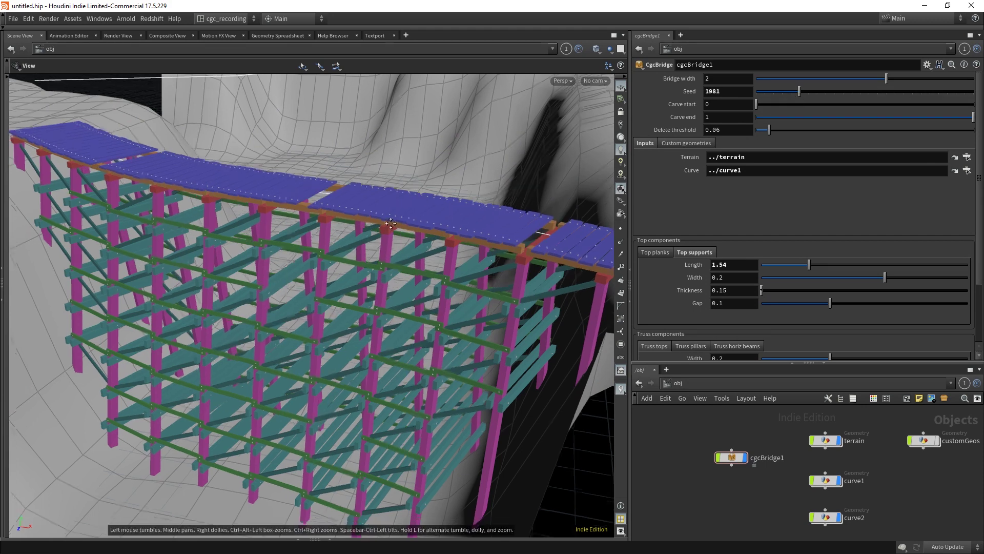
pyautogui.moveTo(392, 228); pyautogui.dragTo(396, 211, button='middle')
# Step: Set the truss pillars' angle to 15 and check the pillars' slant around the bridge
pyautogui.moveTo(978, 189); pyautogui.dragTo(979, 256)
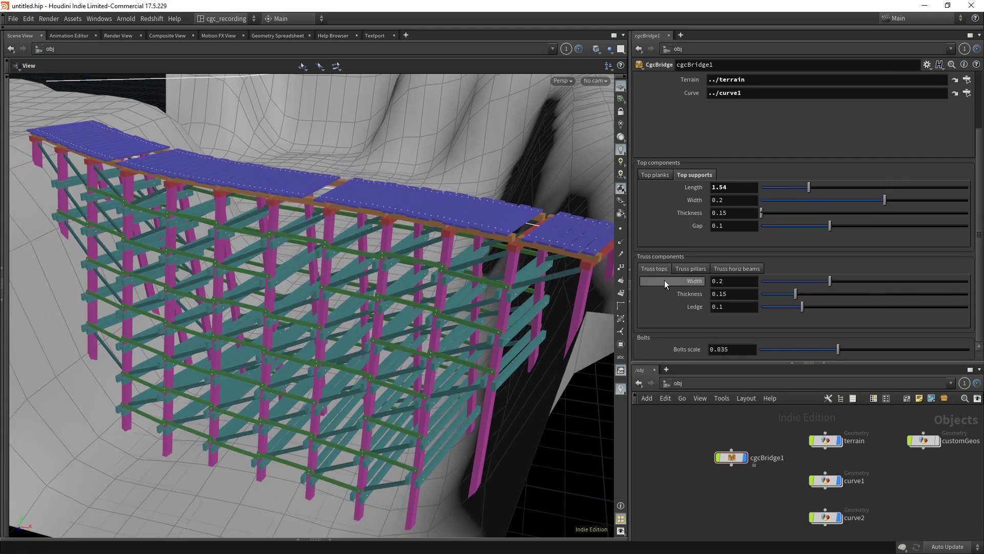
pyautogui.click(694, 267)
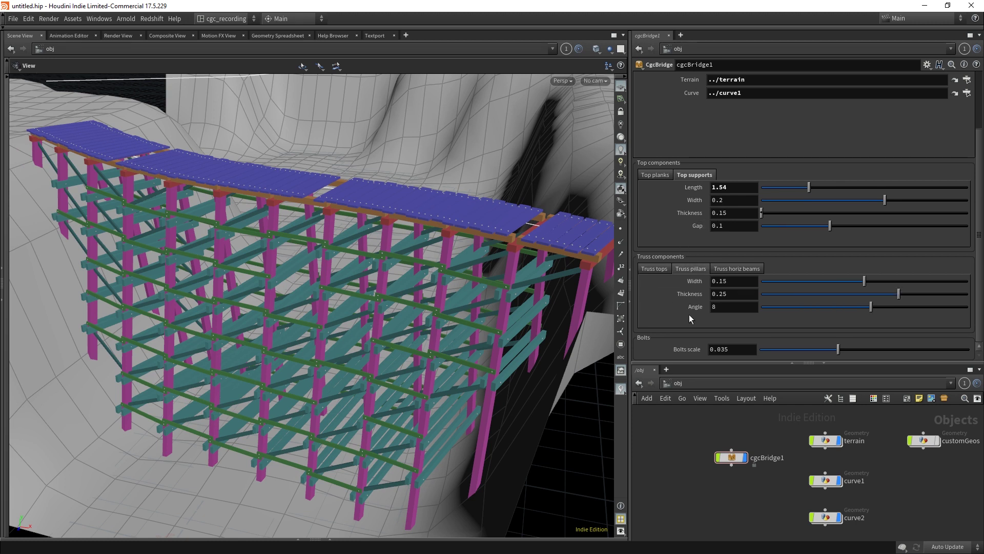
pyautogui.click(737, 307)
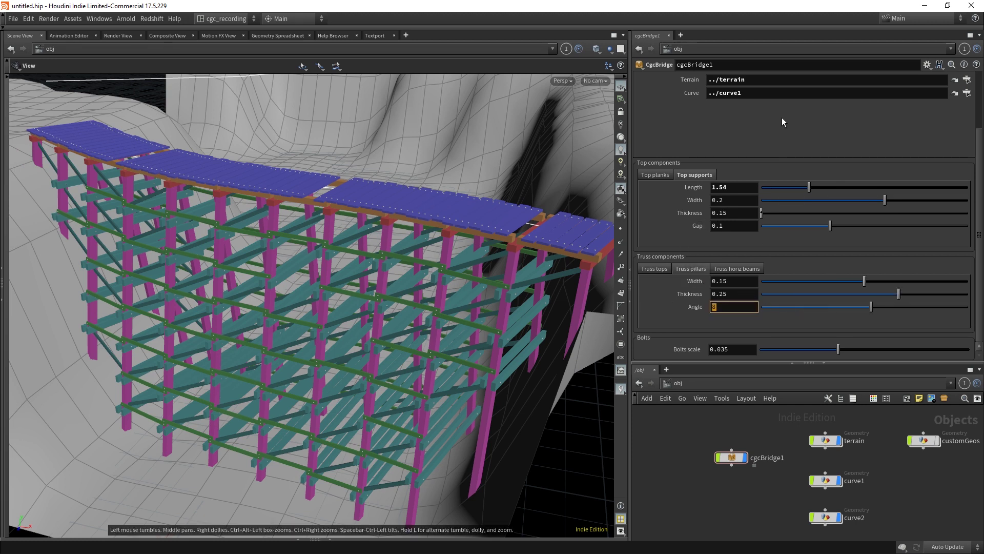
pyautogui.write('15')
pyautogui.press('Return')
pyautogui.moveTo(466, 215); pyautogui.dragTo(503, 162)
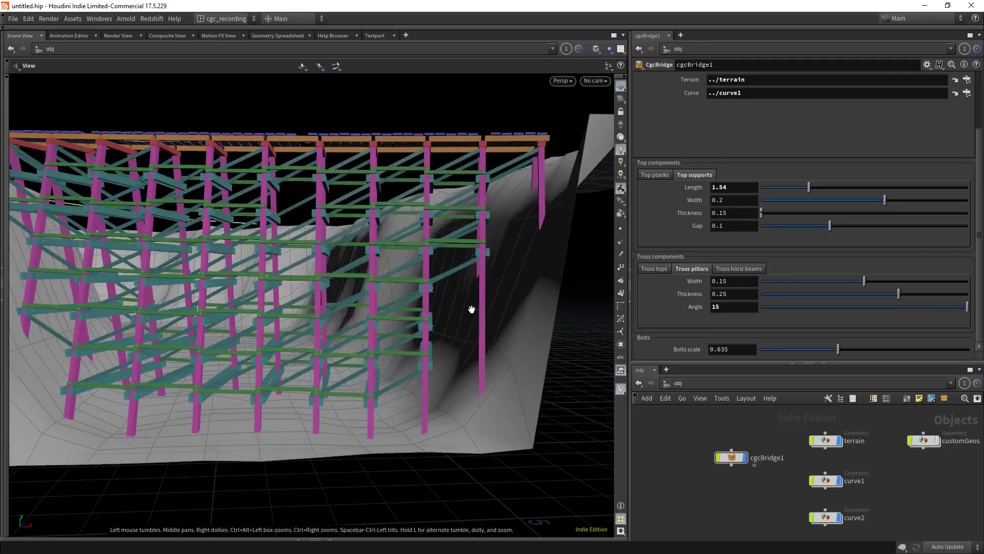
pyautogui.moveTo(472, 309); pyautogui.dragTo(525, 254)
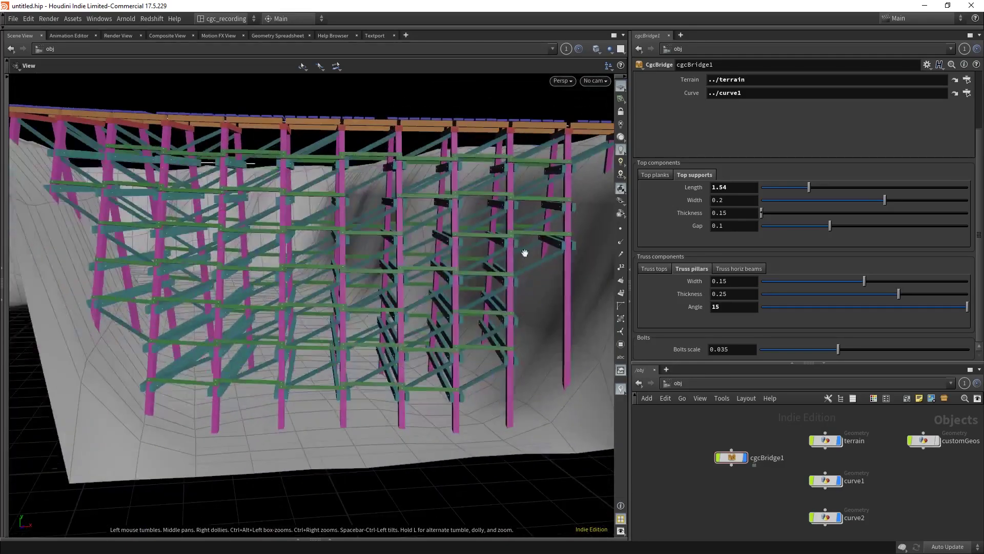
pyautogui.moveTo(450, 314); pyautogui.dragTo(390, 272)
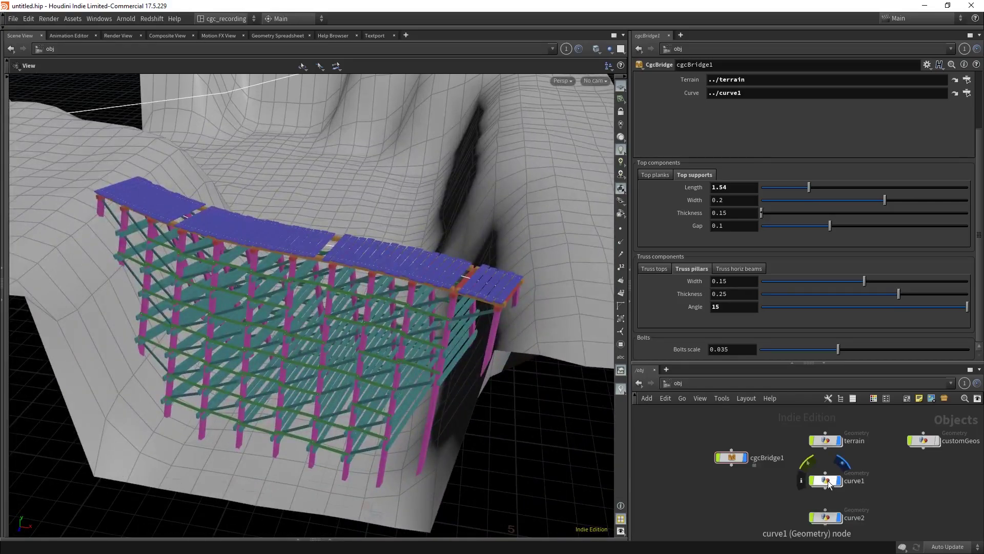
# Step: Open curve1 for editing and lower its third point to about -1.05, 7.17, -4.64
pyautogui.doubleClick(827, 480)
pyautogui.hotkey('space', 'y')
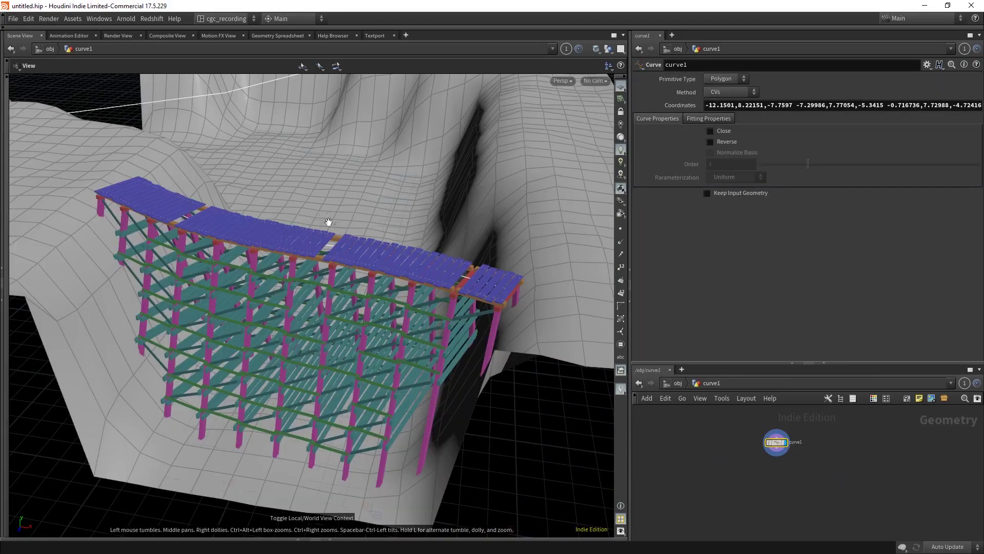
pyautogui.moveTo(328, 222); pyautogui.dragTo(394, 216)
pyautogui.press('Return')
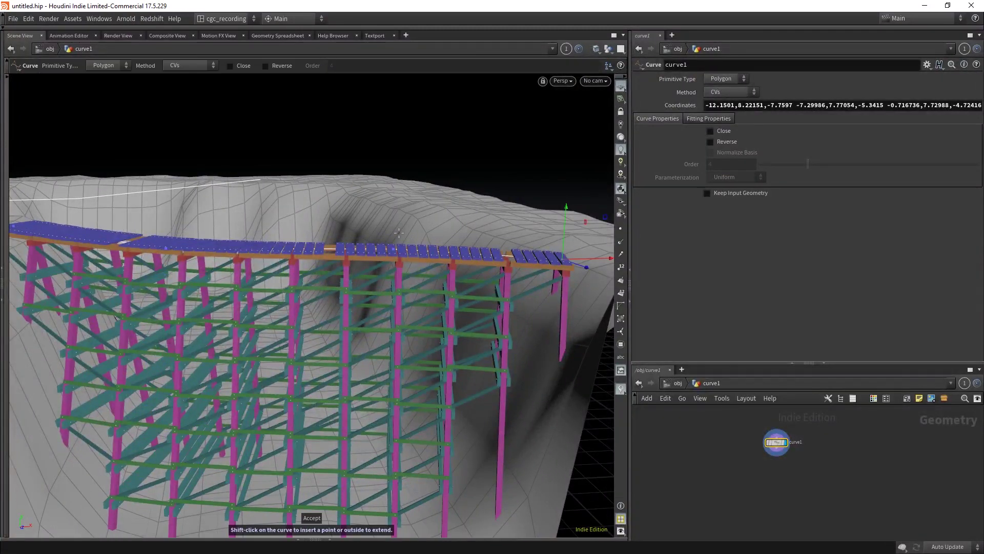
pyautogui.moveTo(391, 255); pyautogui.dragTo(382, 270)
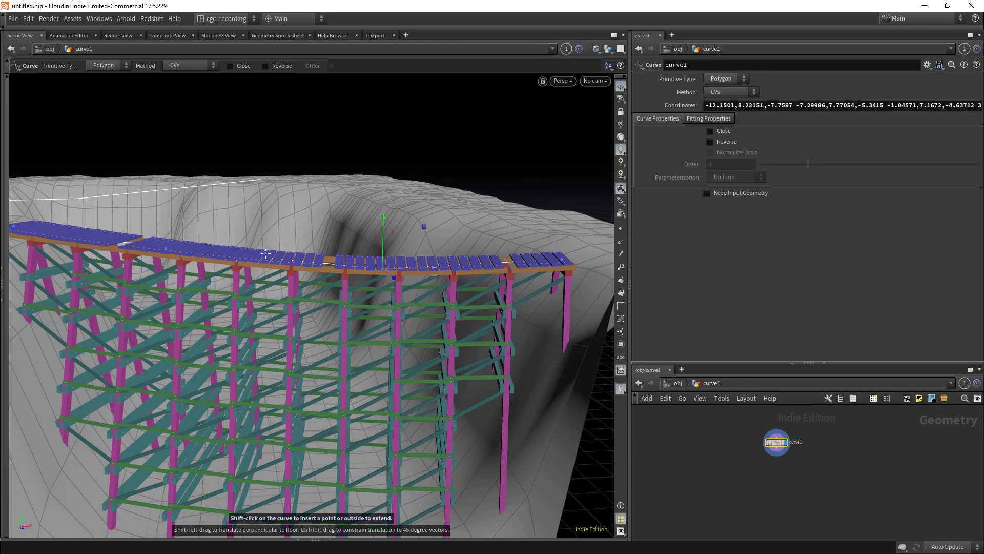
# Step: Raise the second point of curve1 to about -7.17, 8.48, -5.49 and check the bridge's new shape
pyautogui.keyDown('alt'); pyautogui.moveTo(256, 226); pyautogui.dragTo(447, 254, button='middle'); pyautogui.keyUp('alt')
pyautogui.moveTo(453, 275)
pyautogui.mouseDown()
pyautogui.moveTo(446, 291)
pyautogui.moveTo(452, 265)
pyautogui.mouseUp()
pyautogui.press('Escape')
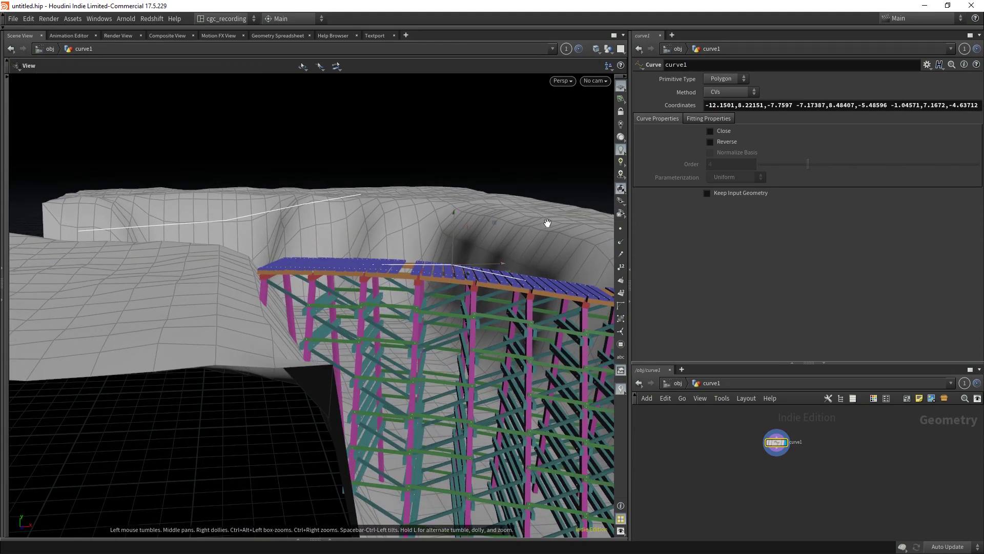
pyautogui.moveTo(458, 231); pyautogui.dragTo(423, 231)
pyautogui.press('Return')
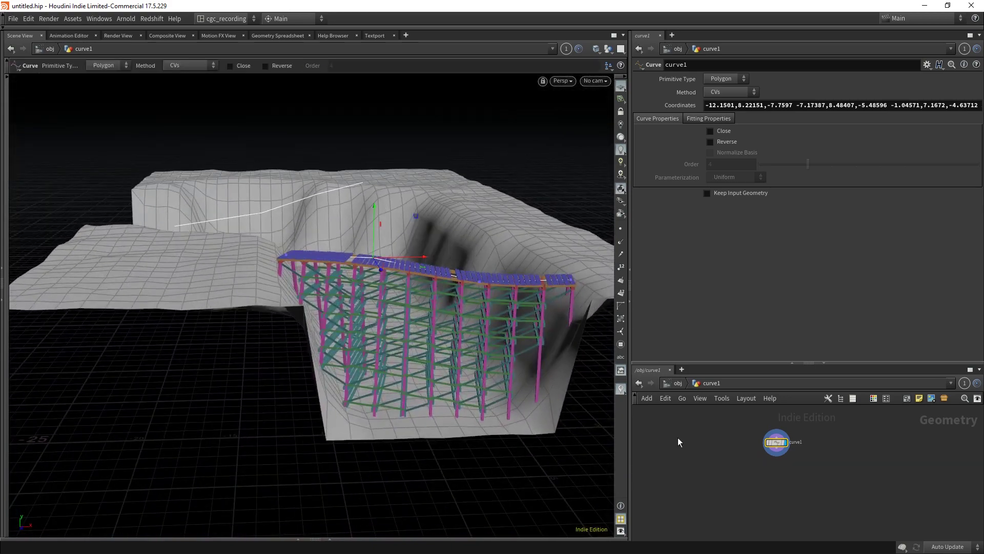
# Step: Return to the object level, duplicate the cgcBridge1 node below the original and select the copy
pyautogui.click(680, 383)
pyautogui.moveTo(789, 440); pyautogui.dragTo(804, 405, button='middle')
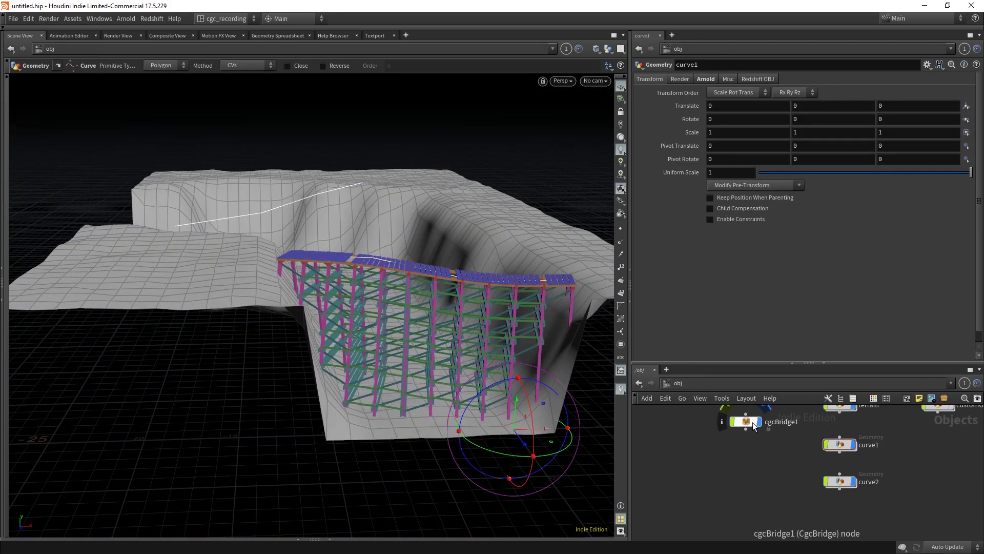
pyautogui.keyDown('alt'); pyautogui.moveTo(750, 421); pyautogui.dragTo(744, 452); pyautogui.keyUp('alt')
pyautogui.click(752, 462)
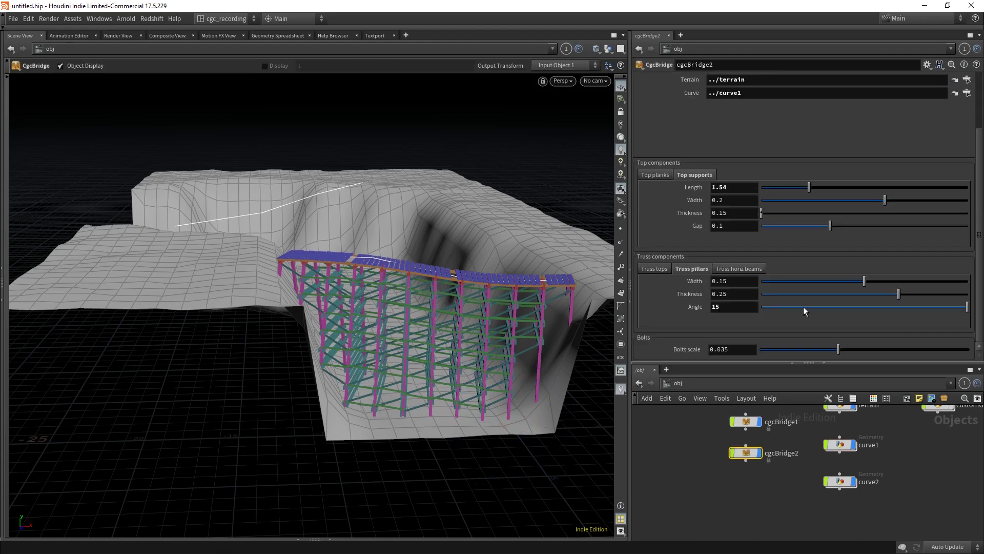
# Step: Set the curve input of cgcBridge2 to curve2 and inspect the second bridge across the canyon
pyautogui.moveTo(841, 477); pyautogui.dragTo(773, 96)
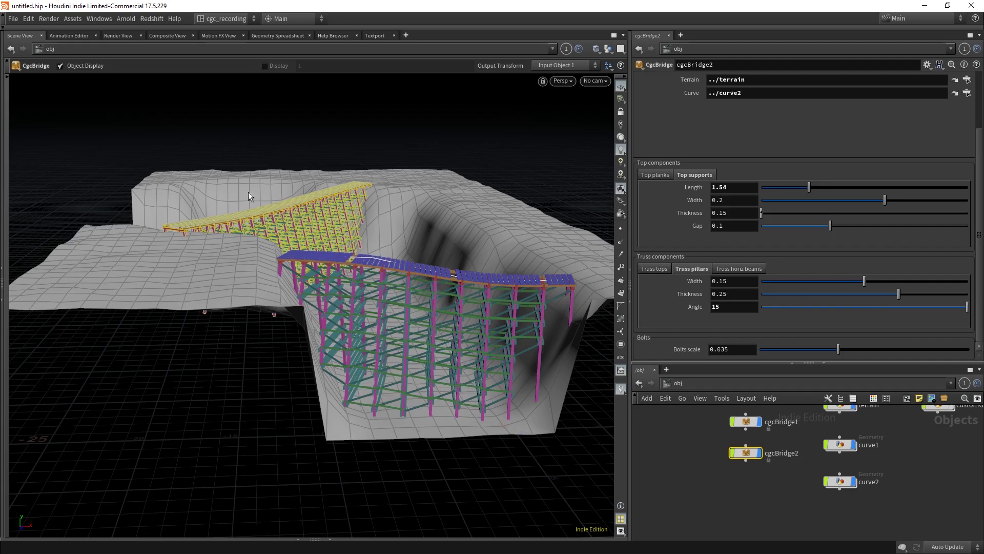
pyautogui.keyDown('alt'); pyautogui.moveTo(248, 191); pyautogui.dragTo(346, 237); pyautogui.keyUp('alt')
pyautogui.keyDown('alt'); pyautogui.moveTo(346, 238); pyautogui.dragTo(410, 276, button='right'); pyautogui.keyUp('alt')
pyautogui.click(761, 479)
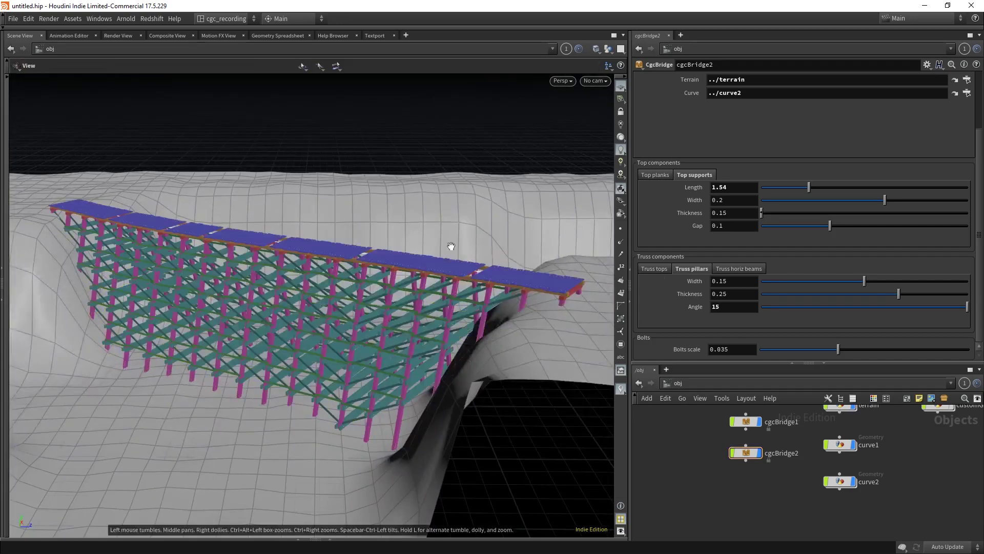
pyautogui.keyDown('alt'); pyautogui.moveTo(450, 248); pyautogui.dragTo(432, 222, button='right'); pyautogui.keyUp('alt')
pyautogui.moveTo(436, 233)
pyautogui.keyDown('alt'); pyautogui.mouseDown()
pyautogui.moveTo(516, 214)
pyautogui.moveTo(446, 233)
pyautogui.mouseUp(); pyautogui.keyUp('alt')
pyautogui.keyDown('alt'); pyautogui.moveTo(445, 233); pyautogui.dragTo(448, 266, button='middle'); pyautogui.keyUp('alt')
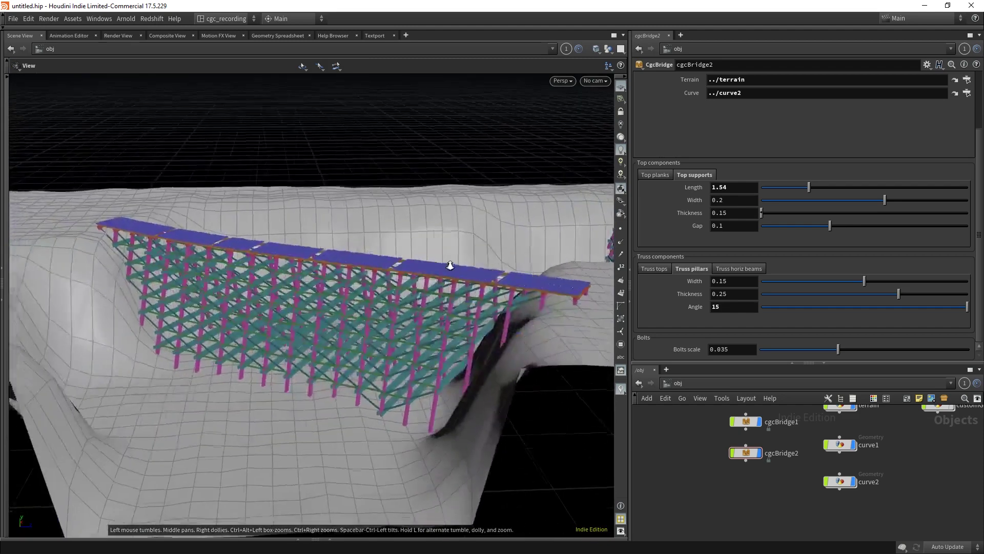
pyautogui.keyDown('alt'); pyautogui.moveTo(448, 266); pyautogui.dragTo(426, 246, button='right'); pyautogui.keyUp('alt')
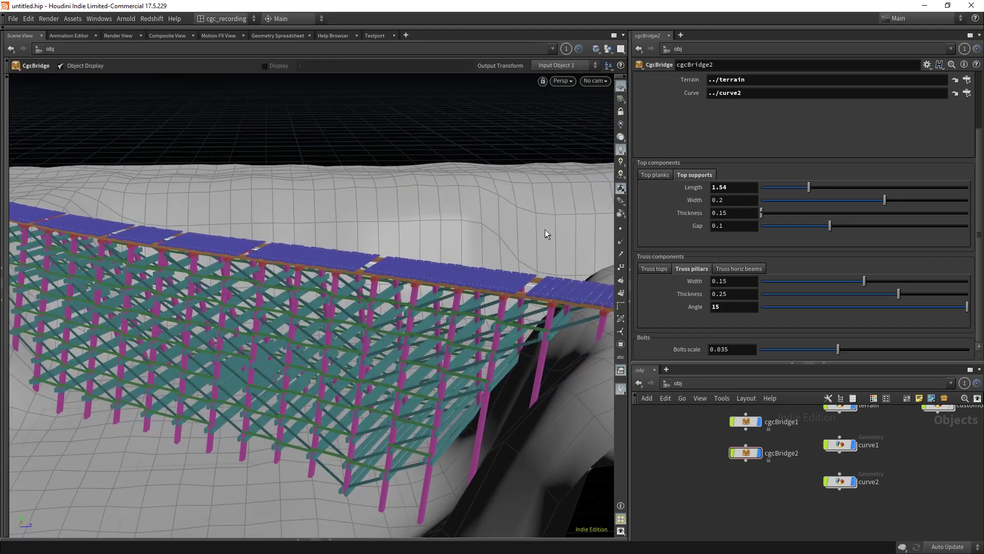
pyautogui.keyDown('alt'); pyautogui.moveTo(448, 233); pyautogui.dragTo(429, 245, button='middle'); pyautogui.keyUp('alt')
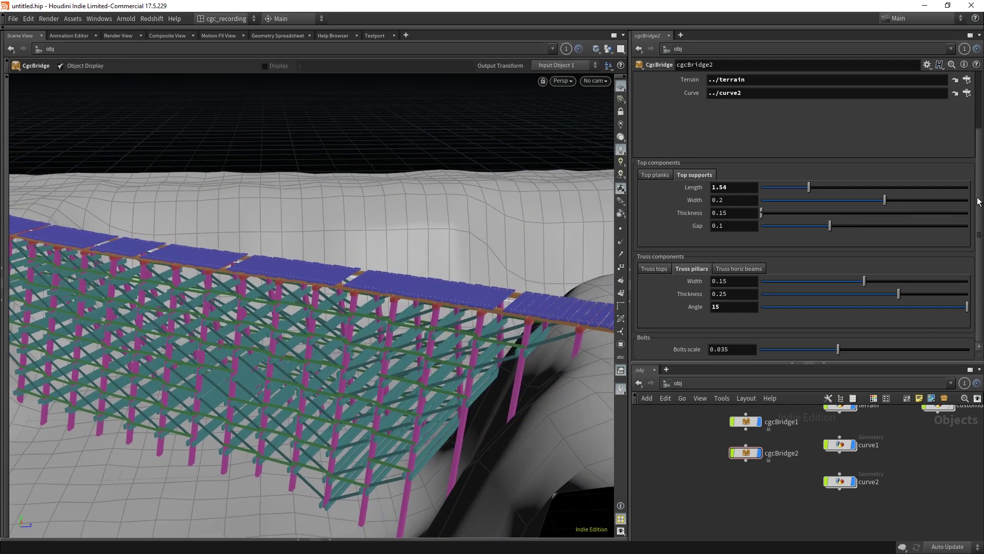
# Step: Open the customGeos object and examine its custom plank and log geometries
pyautogui.scroll(3, 978, 202)
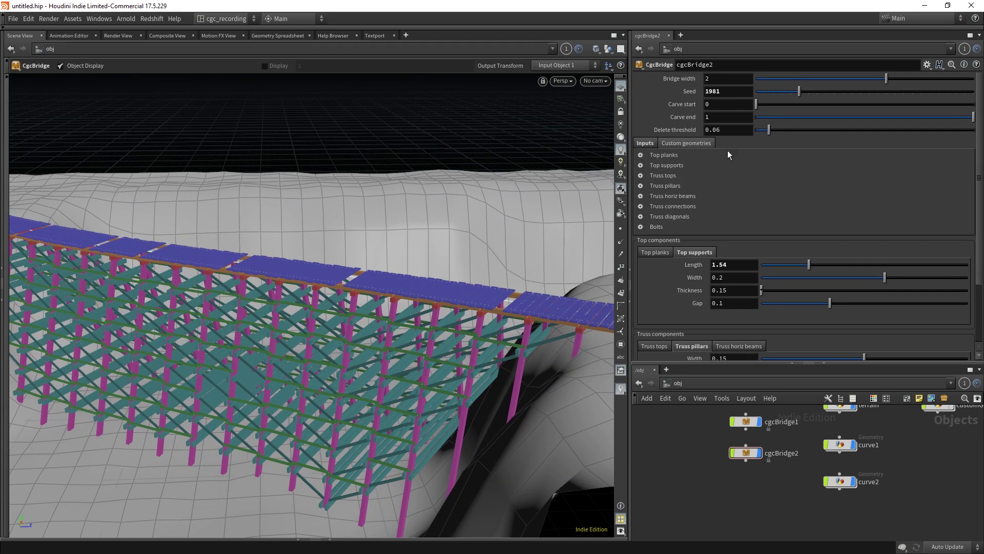
pyautogui.press('h')
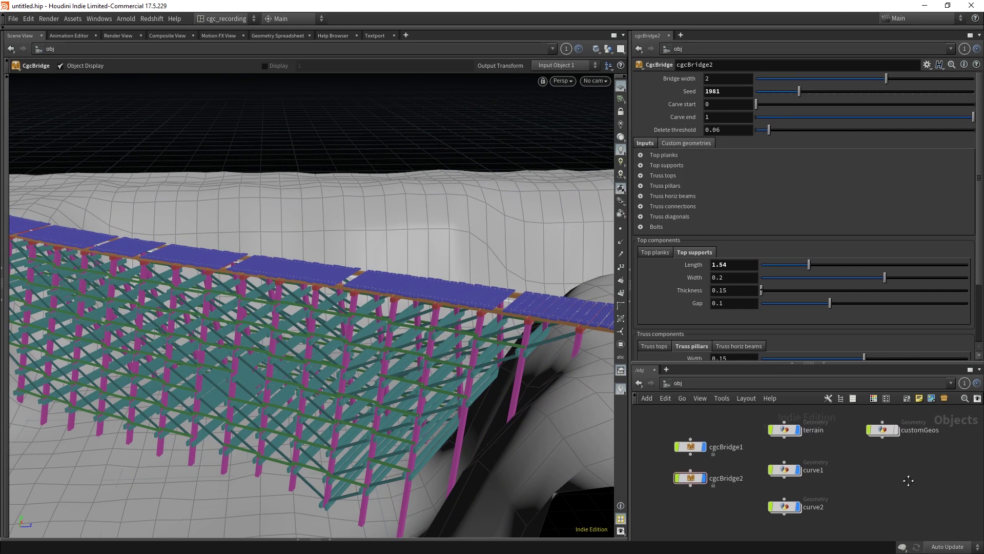
pyautogui.doubleClick(877, 434)
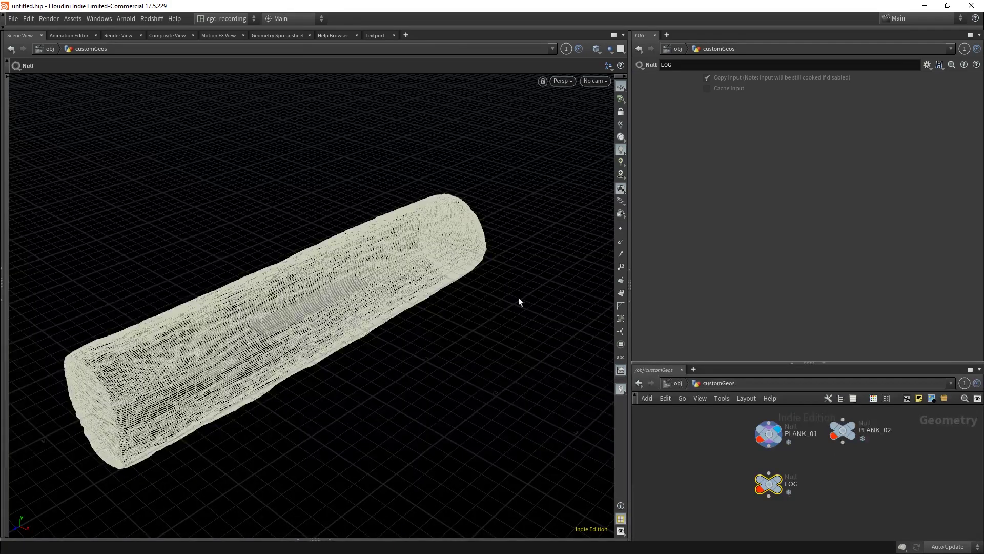
pyautogui.click(856, 464)
pyautogui.keyDown('alt'); pyautogui.moveTo(505, 190); pyautogui.dragTo(393, 267, button='right'); pyautogui.keyUp('alt')
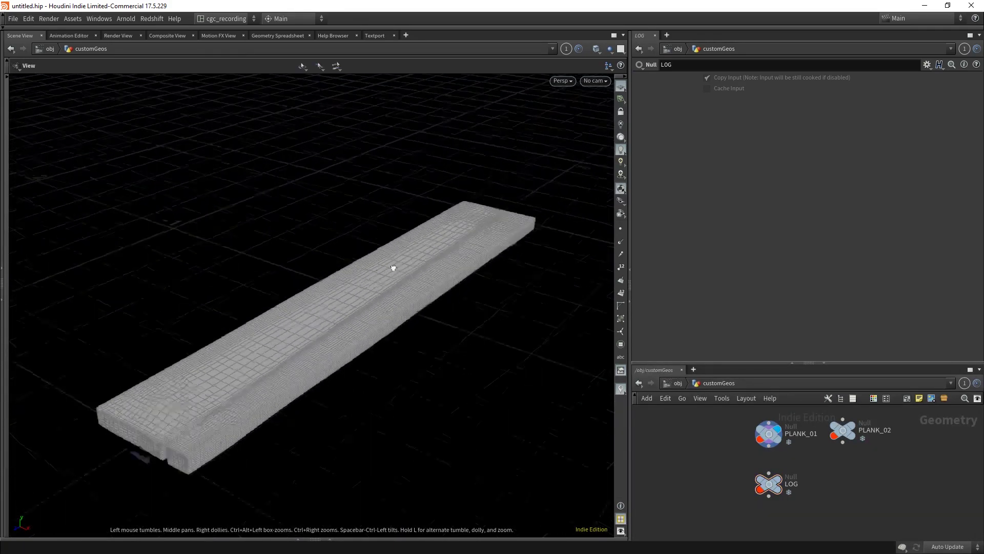
pyautogui.moveTo(393, 268); pyautogui.dragTo(567, 325)
pyautogui.click(790, 488)
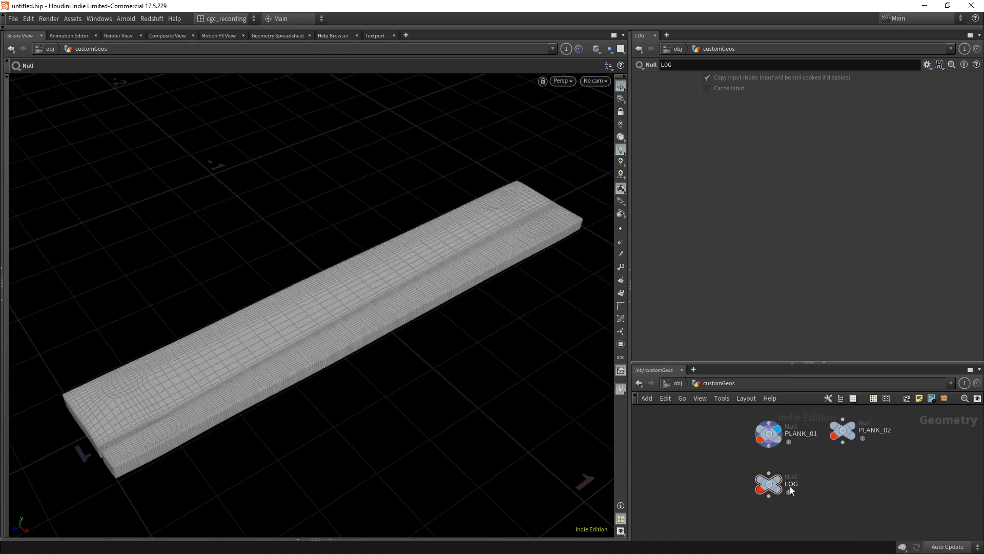
pyautogui.click(787, 467)
pyautogui.hotkey('space', 'g')
pyautogui.keyDown('alt'); pyautogui.moveTo(402, 323); pyautogui.dragTo(347, 376); pyautogui.keyUp('alt')
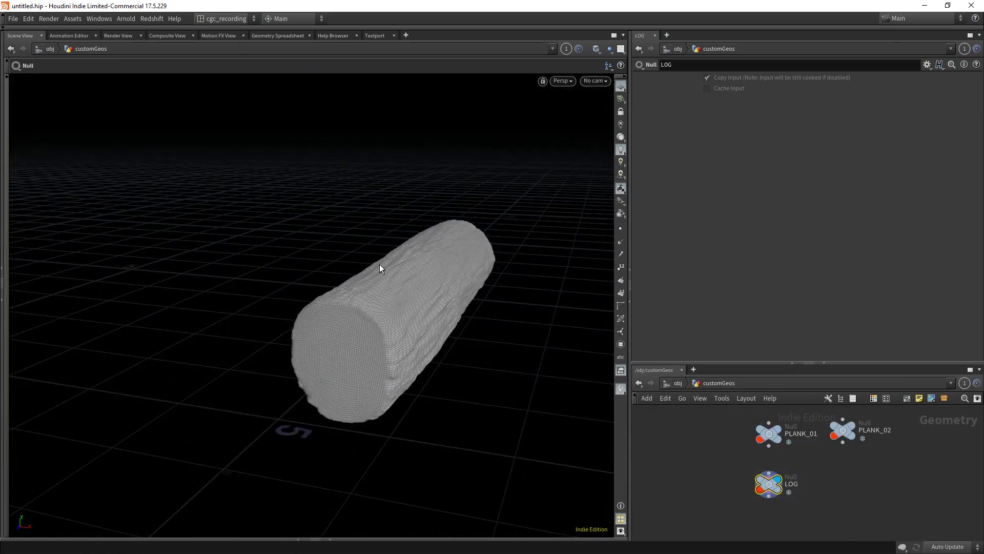
# Step: Return to the object level, select cgcBridge2 and frame its deck up close
pyautogui.click(677, 383)
pyautogui.click(687, 451)
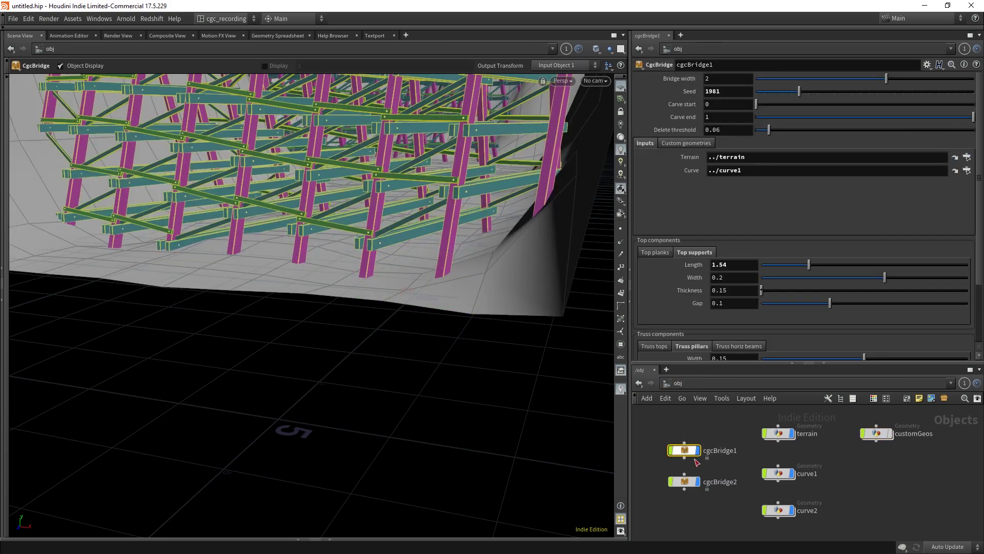
pyautogui.click(685, 481)
pyautogui.hotkey('space', 'g')
pyautogui.keyDown('alt'); pyautogui.moveTo(438, 181); pyautogui.dragTo(396, 195); pyautogui.keyUp('alt')
pyautogui.click(323, 205)
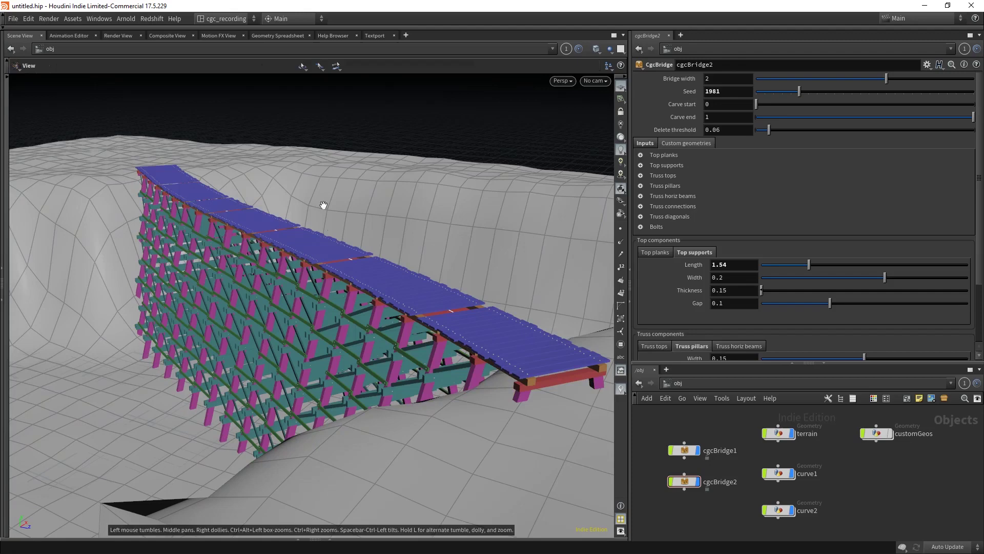
pyautogui.keyDown('alt'); pyautogui.moveTo(322, 205); pyautogui.dragTo(407, 178, button='right'); pyautogui.keyUp('alt')
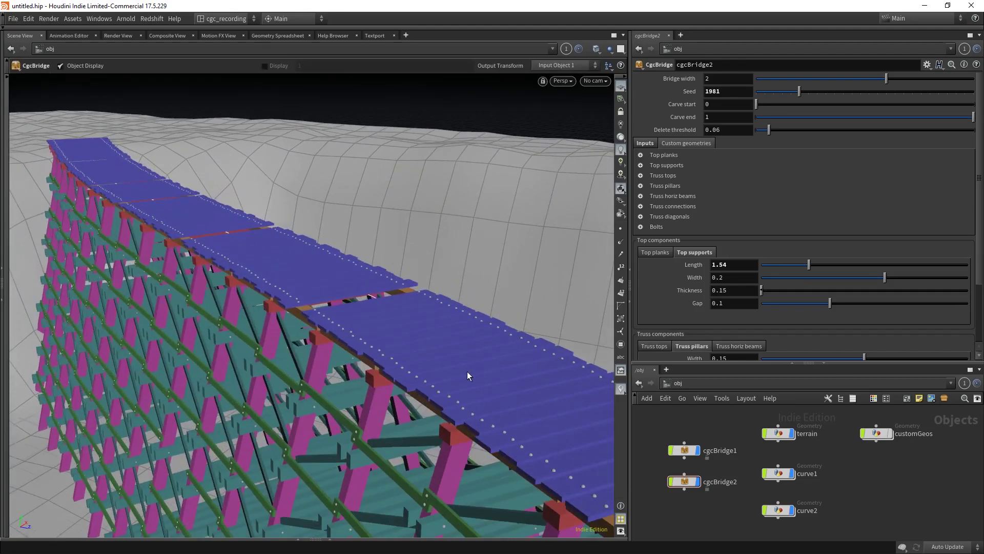
pyautogui.click(874, 399)
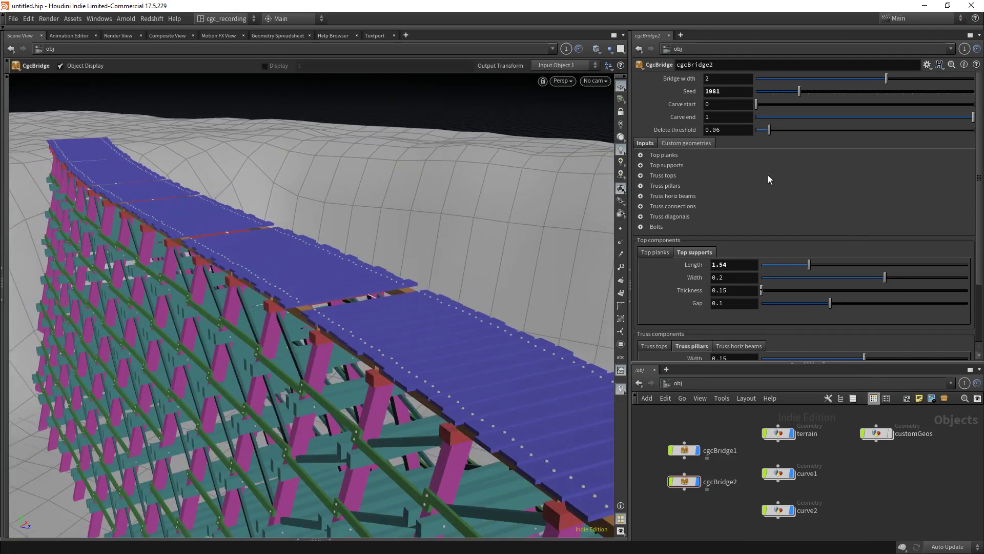
# Step: Set the custom Top planks of cgcBridge2 to two objects and assign /obj/customGeos/PLANK_01 as the first
pyautogui.click(640, 155)
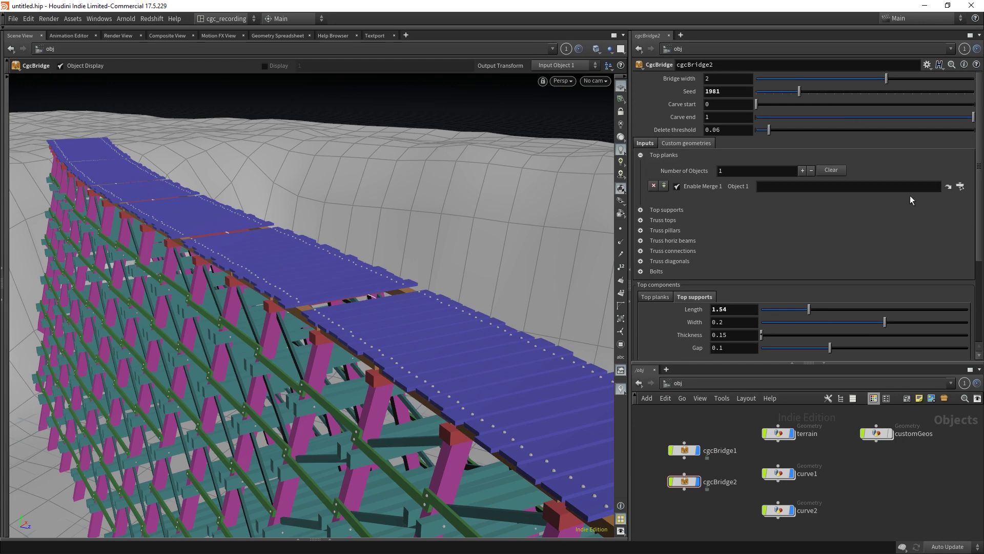
pyautogui.doubleClick(877, 433)
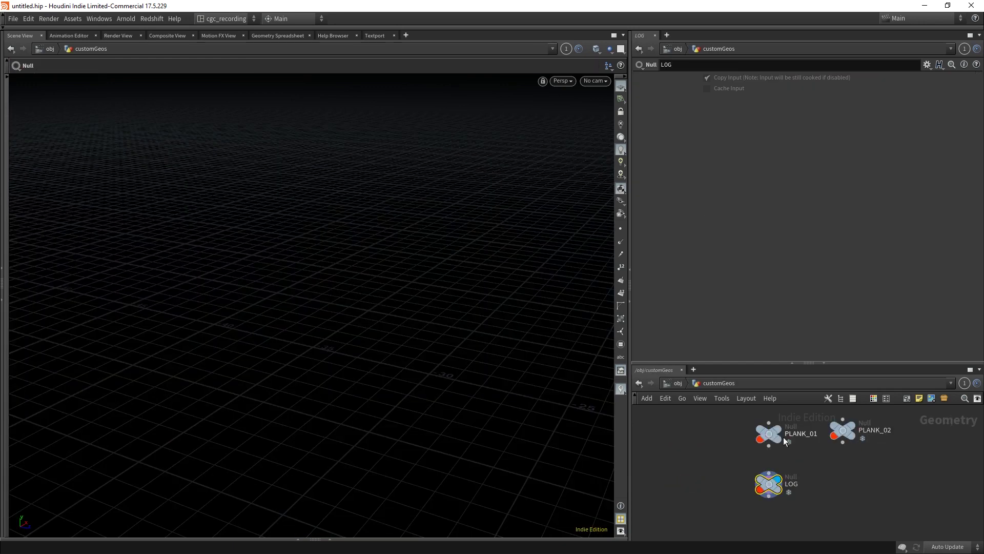
pyautogui.click(682, 384)
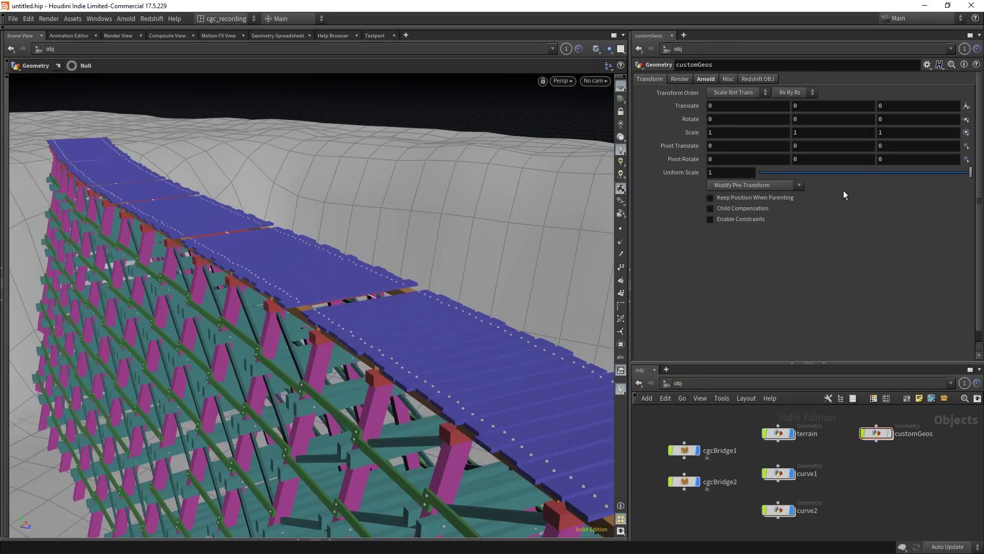
pyautogui.click(684, 481)
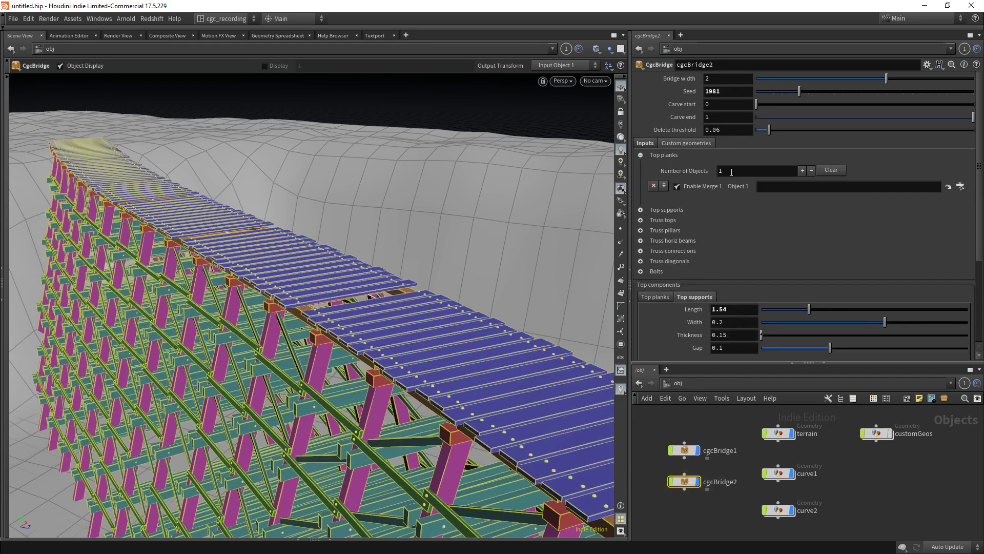
pyautogui.click(803, 170)
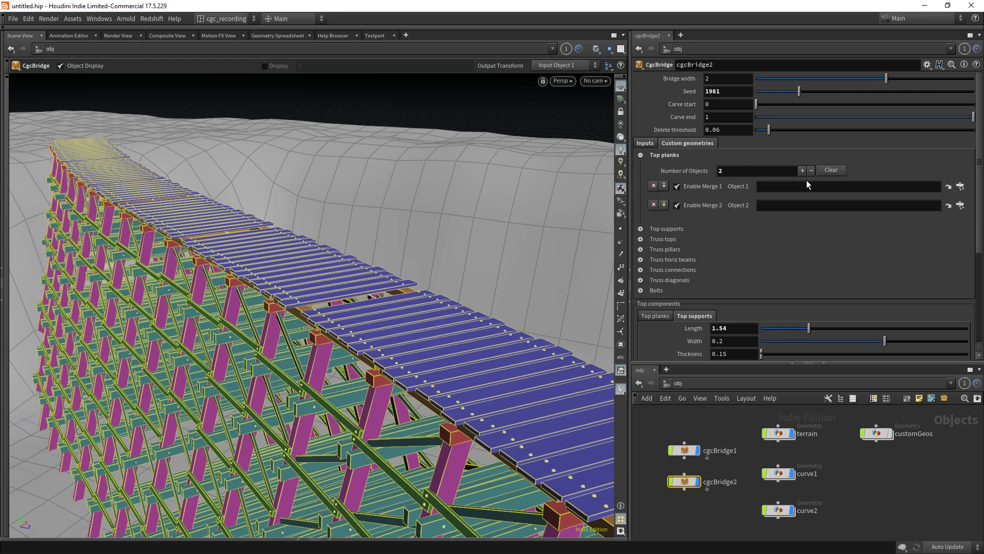
pyautogui.click(960, 186)
pyautogui.click(868, 173)
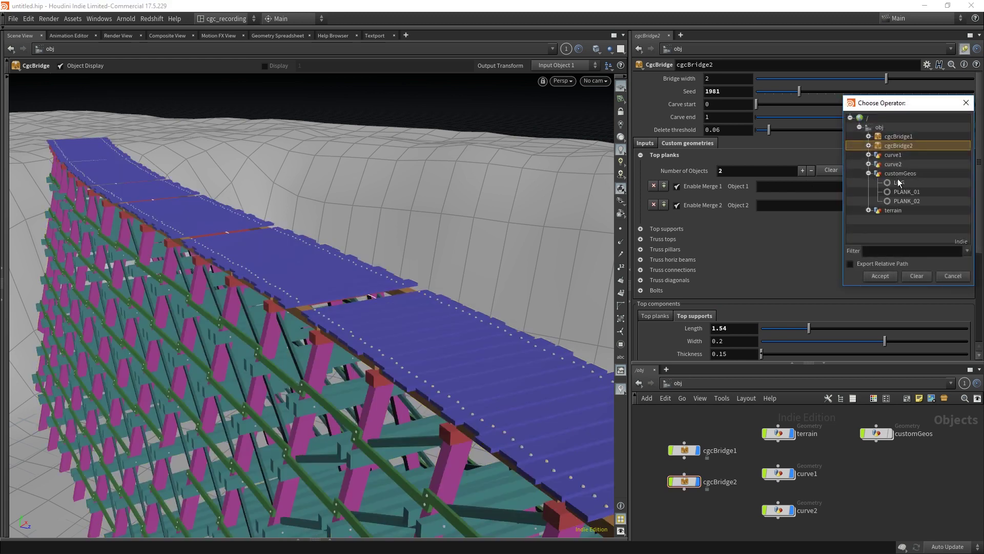
pyautogui.click(907, 192)
pyautogui.click(880, 276)
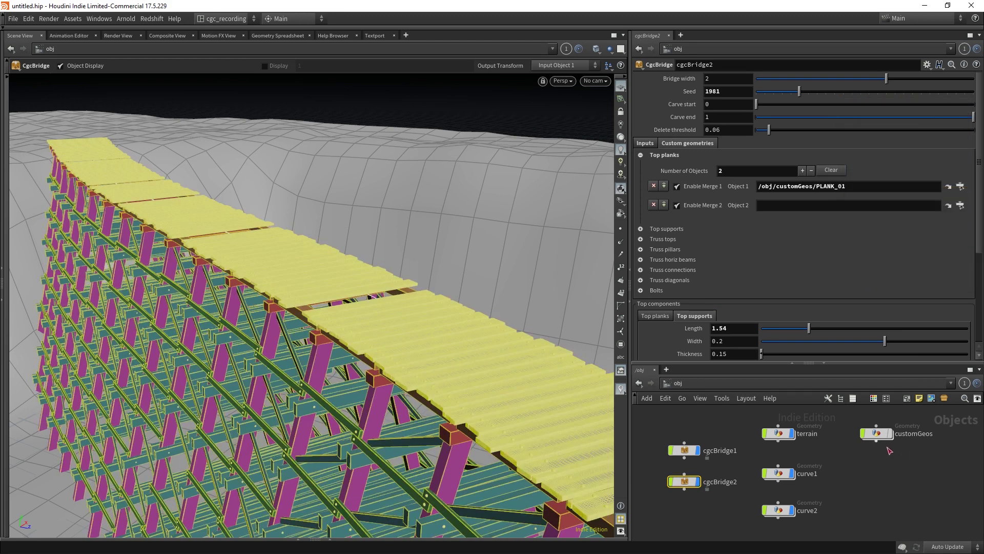
# Step: Assign /obj/customGeos/PLANK_02 as the second custom top plank and view the deck from the side
pyautogui.click(958, 206)
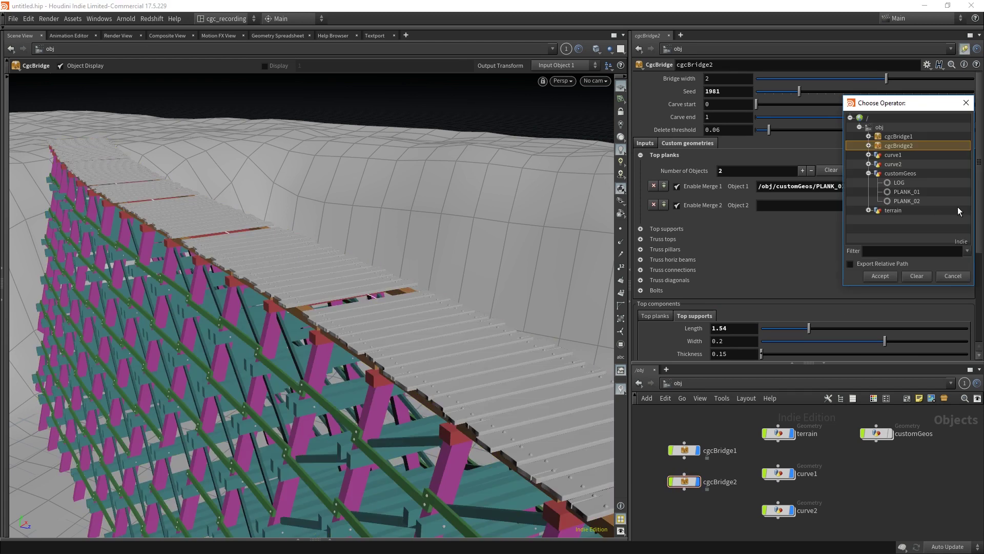
pyautogui.click(906, 200)
pyautogui.click(881, 276)
pyautogui.press('Escape')
pyautogui.moveTo(473, 352); pyautogui.dragTo(468, 288)
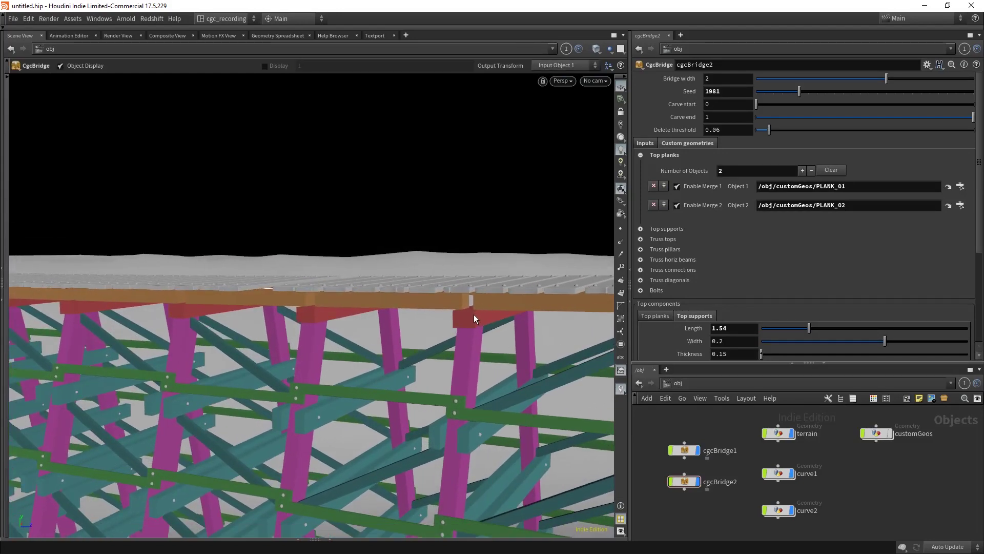
# Step: Assign /obj/customGeos/LOG as the custom geometry for the Truss tops and check the beams below the deck
pyautogui.click(641, 239)
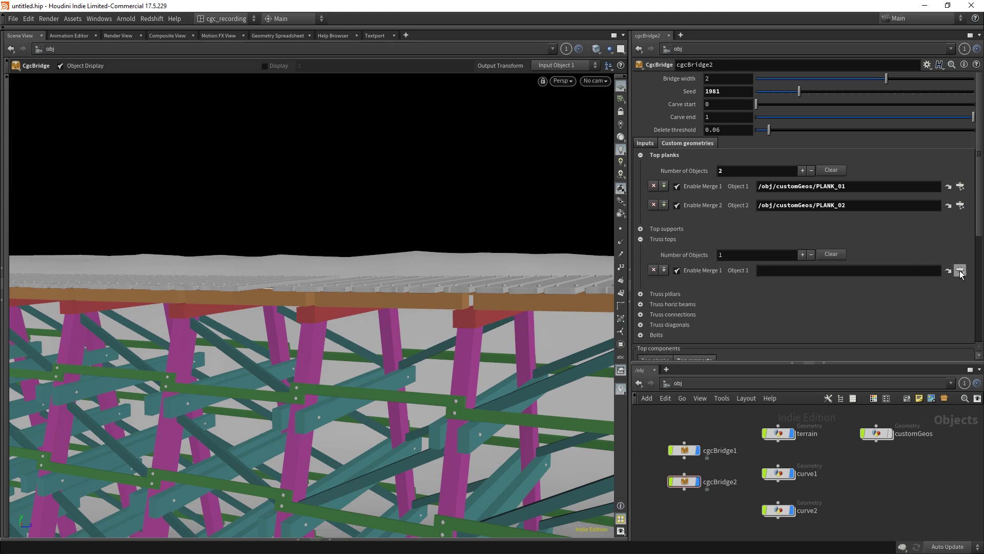
pyautogui.click(961, 274)
pyautogui.click(898, 184)
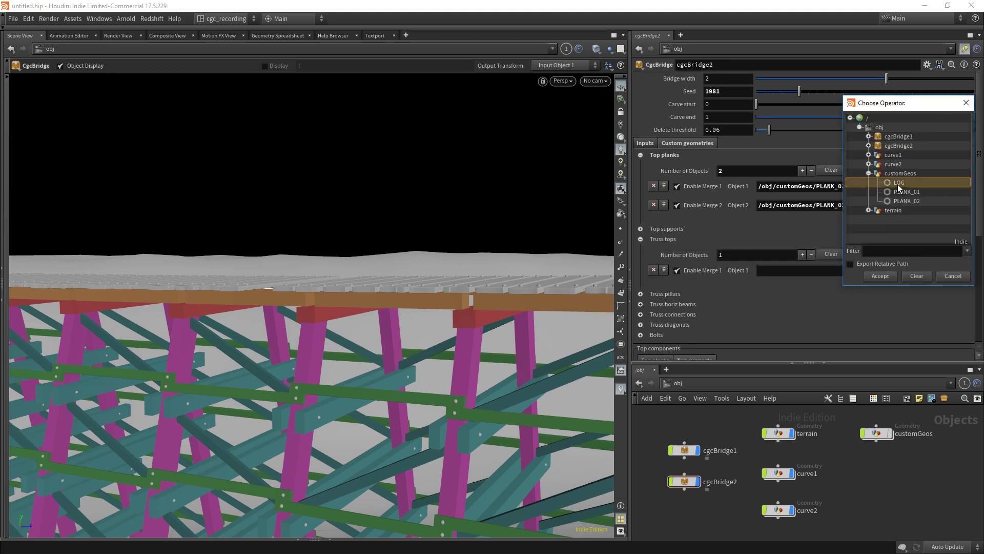
pyautogui.click(884, 280)
pyautogui.moveTo(457, 310)
pyautogui.keyDown('alt'); pyautogui.mouseDown()
pyautogui.moveTo(398, 301)
pyautogui.moveTo(453, 308)
pyautogui.mouseUp(); pyautogui.keyUp('alt')
pyautogui.keyDown('alt'); pyautogui.moveTo(453, 307); pyautogui.dragTo(444, 318, button='middle'); pyautogui.keyUp('alt')
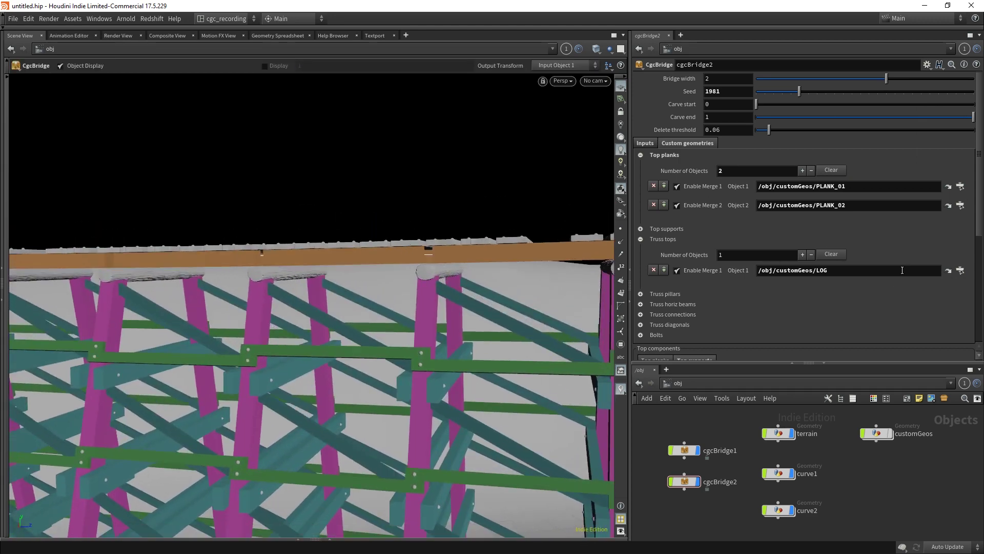
# Step: Set the truss tops' thickness to 0.2 and inspect the logs under the deck
pyautogui.scroll(-6, 969, 230)
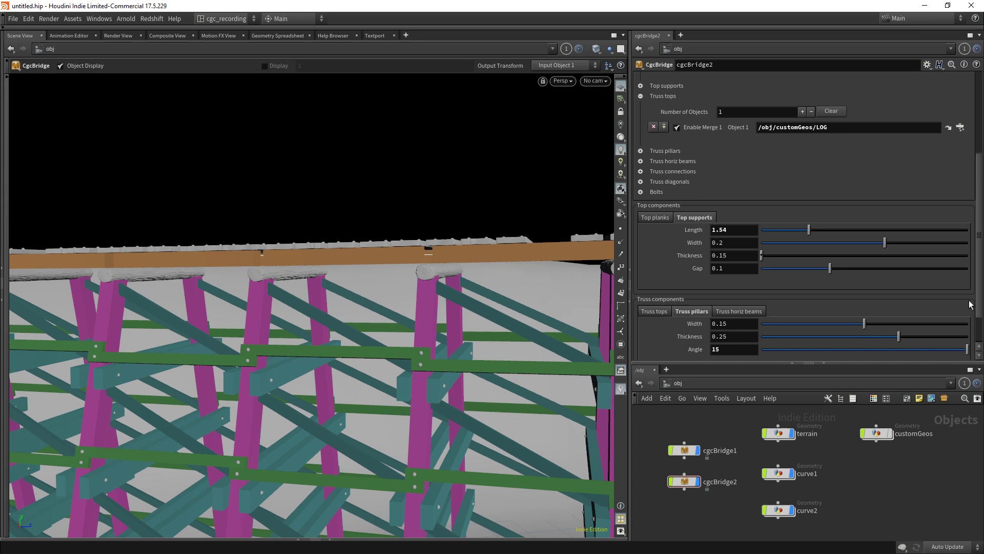
pyautogui.click(655, 311)
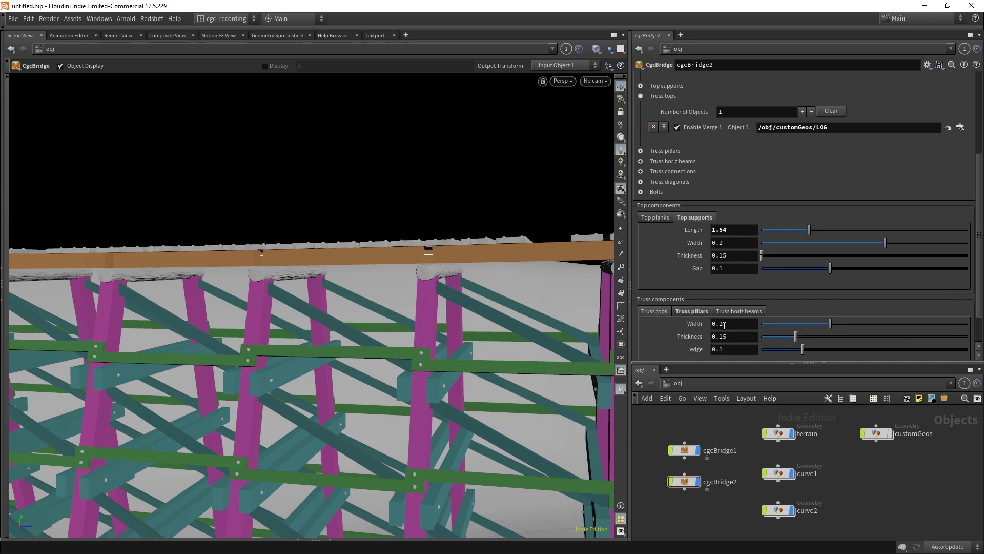
pyautogui.click(830, 336)
pyautogui.press('Escape')
pyautogui.moveTo(390, 244); pyautogui.dragTo(435, 250, button='right')
pyautogui.moveTo(435, 251); pyautogui.dragTo(361, 408)
pyautogui.moveTo(361, 408); pyautogui.dragTo(357, 316, button='right')
pyautogui.moveTo(358, 316); pyautogui.dragTo(319, 251)
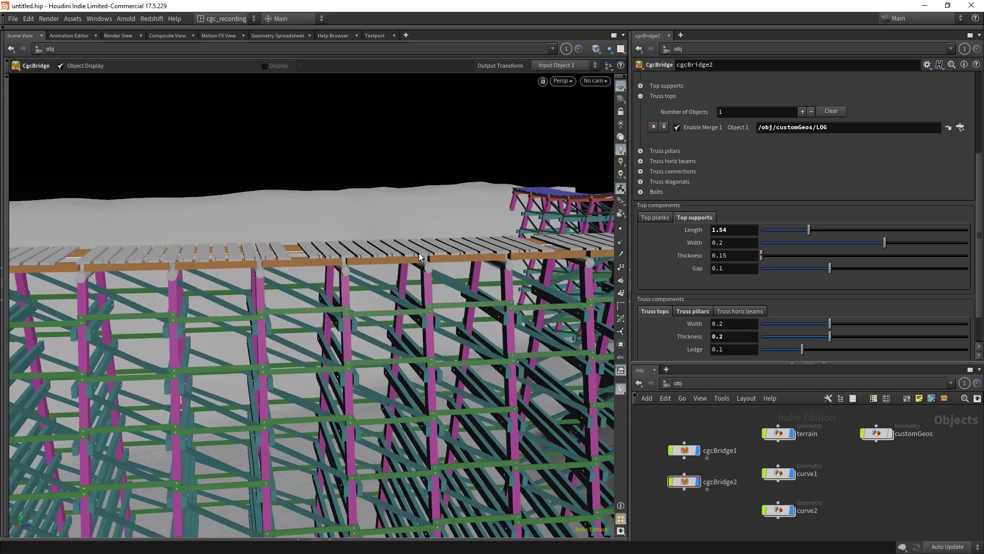
pyautogui.moveTo(365, 245); pyautogui.dragTo(461, 230, button='right')
pyautogui.moveTo(462, 231); pyautogui.dragTo(497, 197, button='middle')
pyautogui.moveTo(498, 197); pyautogui.dragTo(373, 224)
pyautogui.moveTo(374, 224); pyautogui.dragTo(393, 248, button='right')
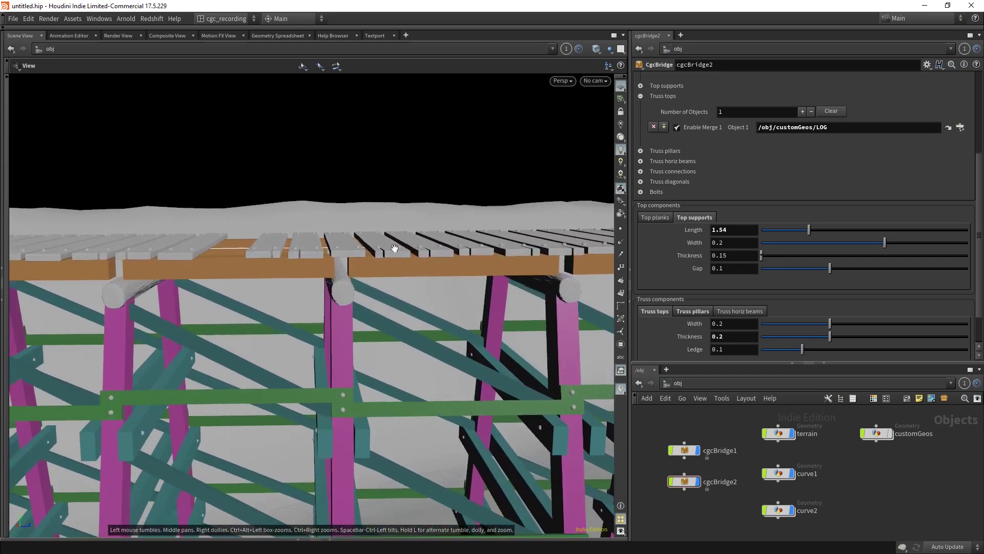
# Step: Reduce the top supports' gap to 0.056 and review the whole bridge over the canyon
pyautogui.click(657, 218)
pyautogui.click(704, 217)
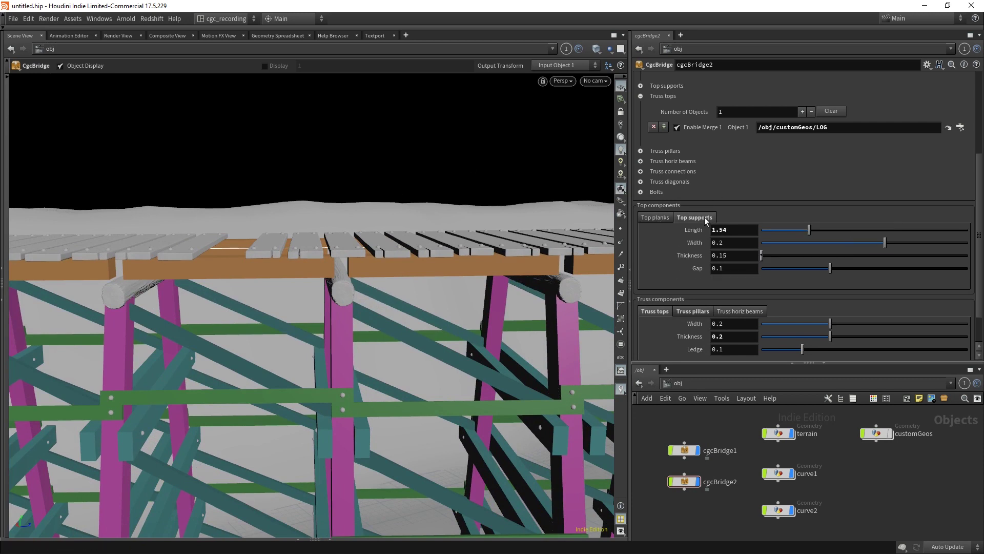
pyautogui.moveTo(830, 268); pyautogui.dragTo(772, 272)
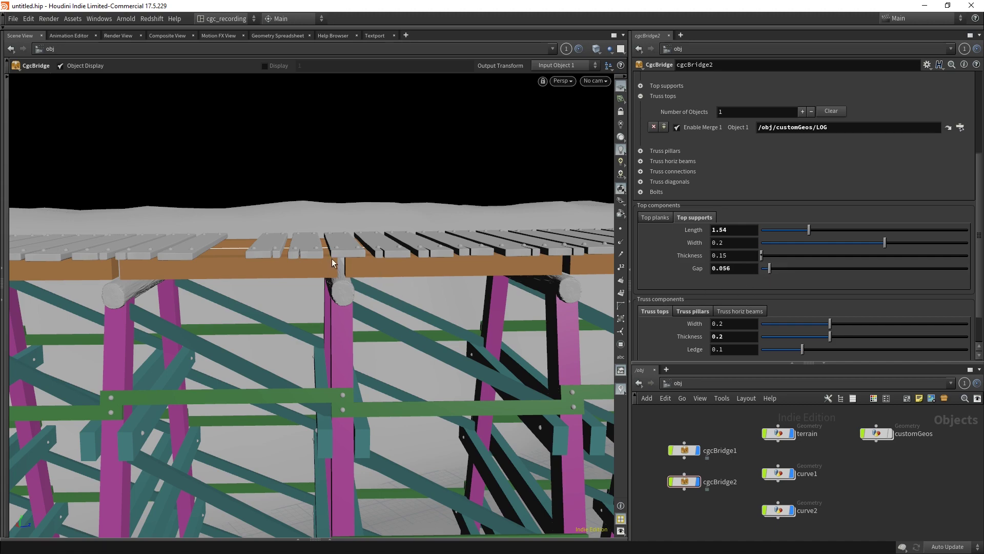
pyautogui.press('Escape')
pyautogui.moveTo(332, 263); pyautogui.dragTo(434, 266)
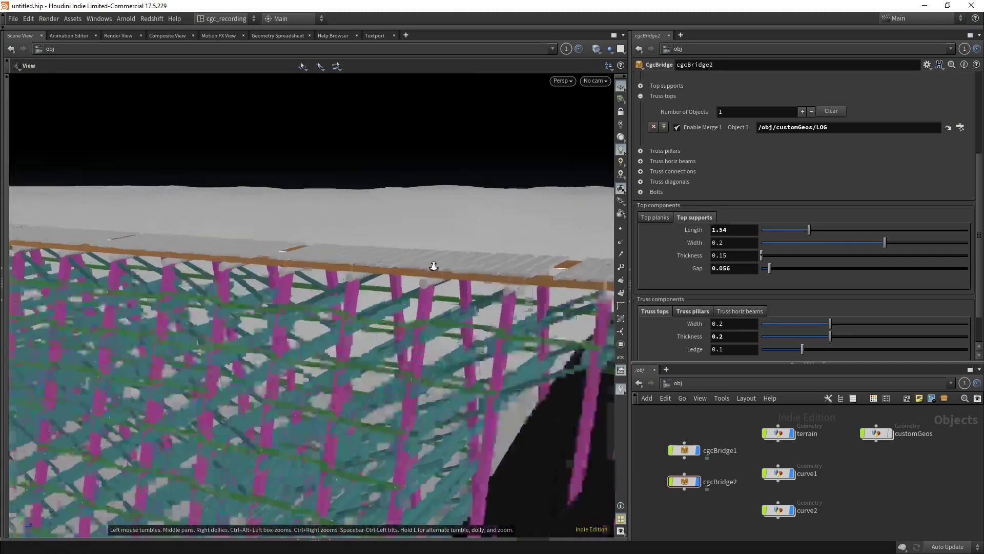
pyautogui.moveTo(434, 266); pyautogui.dragTo(377, 279, button='right')
pyautogui.moveTo(376, 280); pyautogui.dragTo(384, 303)
pyautogui.moveTo(385, 303); pyautogui.dragTo(363, 285, button='right')
pyautogui.moveTo(364, 285); pyautogui.dragTo(378, 293, button='middle')
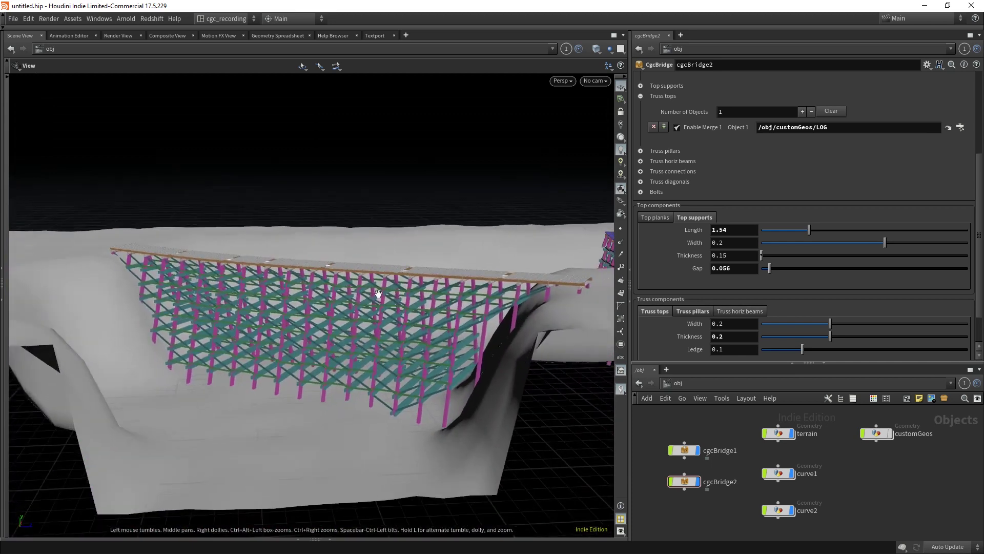
# Step: Limit cgcBridge2 to a middle section of its curve by setting Carve end to 0.505 and Carve start to 0.189
pyautogui.moveTo(378, 294); pyautogui.dragTo(387, 293)
pyautogui.moveTo(978, 178); pyautogui.dragTo(978, 97)
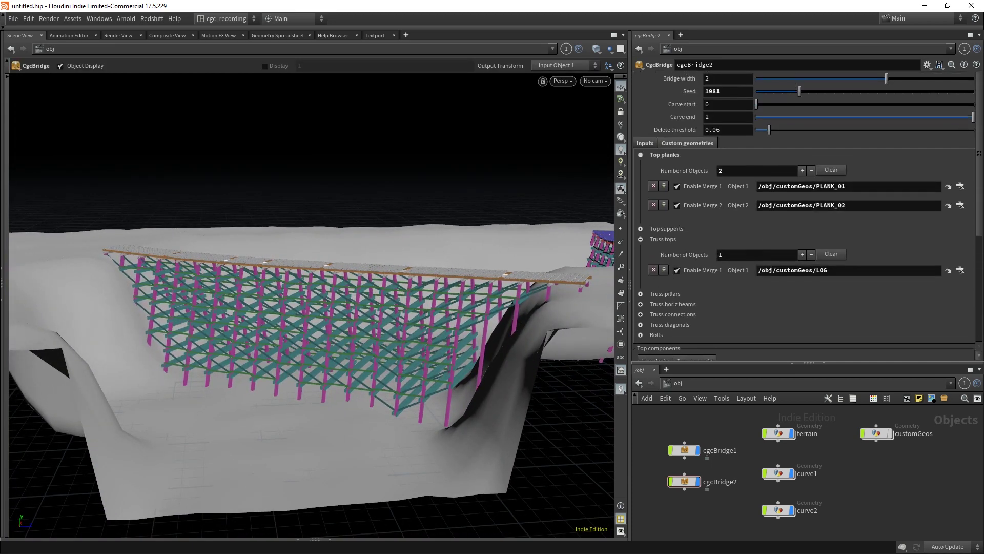
pyautogui.click(864, 119)
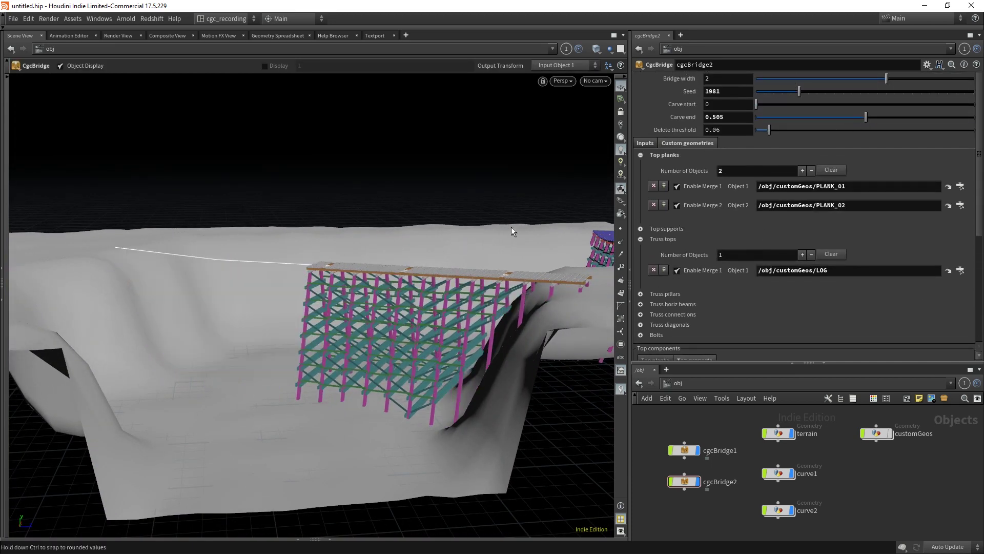
pyautogui.press('Escape')
pyautogui.moveTo(512, 227); pyautogui.dragTo(308, 246)
pyautogui.press('Return')
pyautogui.click(796, 105)
pyautogui.press('Escape')
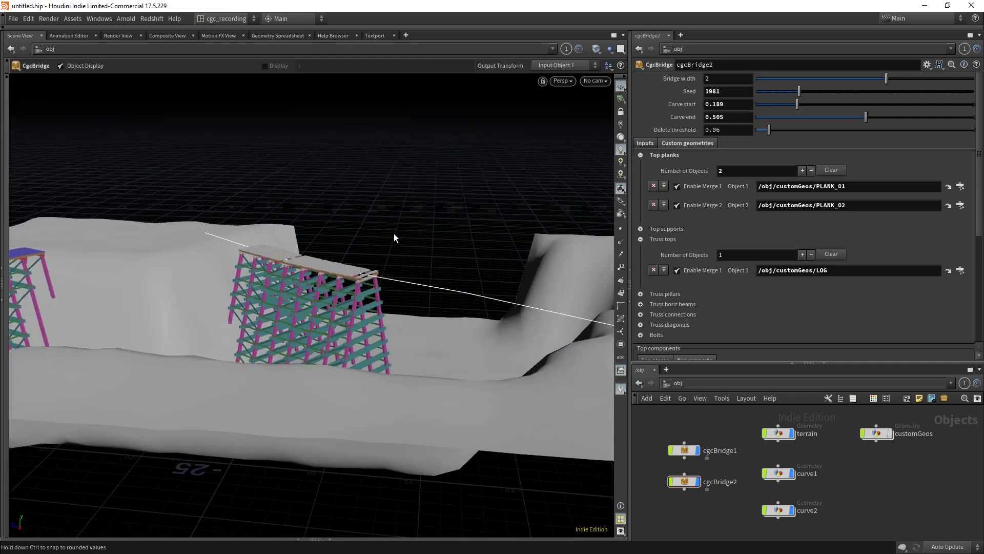
# Step: Extend Carve end to 0.875, and restore the full bridge span with Carve start 0 and Carve end 1
pyautogui.moveTo(393, 232); pyautogui.dragTo(431, 212)
pyautogui.moveTo(430, 213); pyautogui.dragTo(423, 206, button='middle')
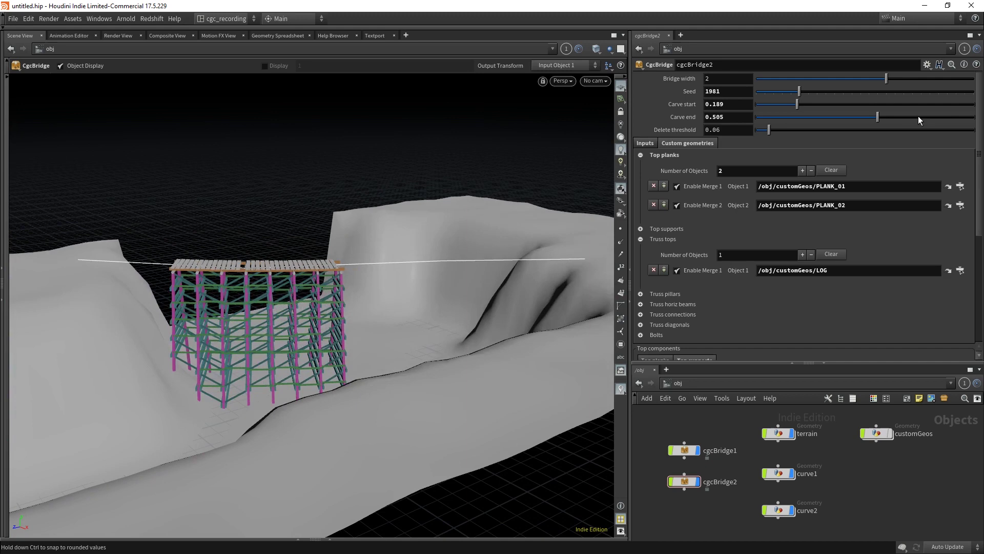
pyautogui.moveTo(918, 116); pyautogui.dragTo(948, 114)
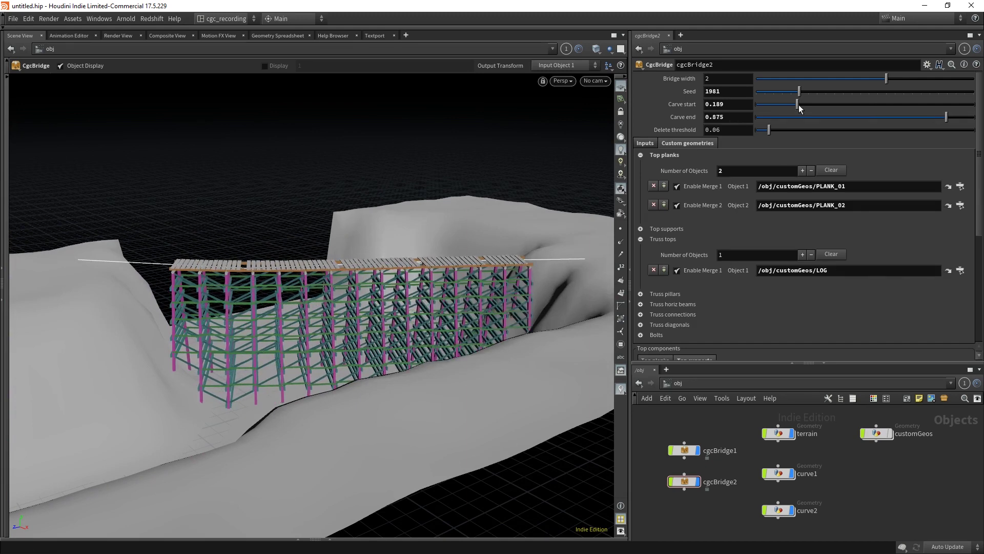
pyautogui.moveTo(798, 105); pyautogui.dragTo(786, 107)
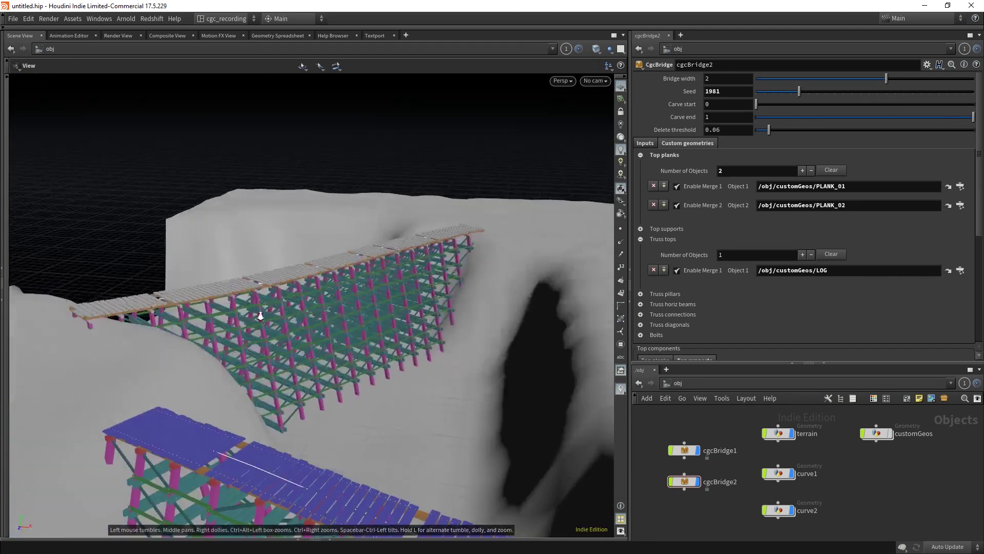
pyautogui.moveTo(69, 261); pyautogui.dragTo(331, 274)
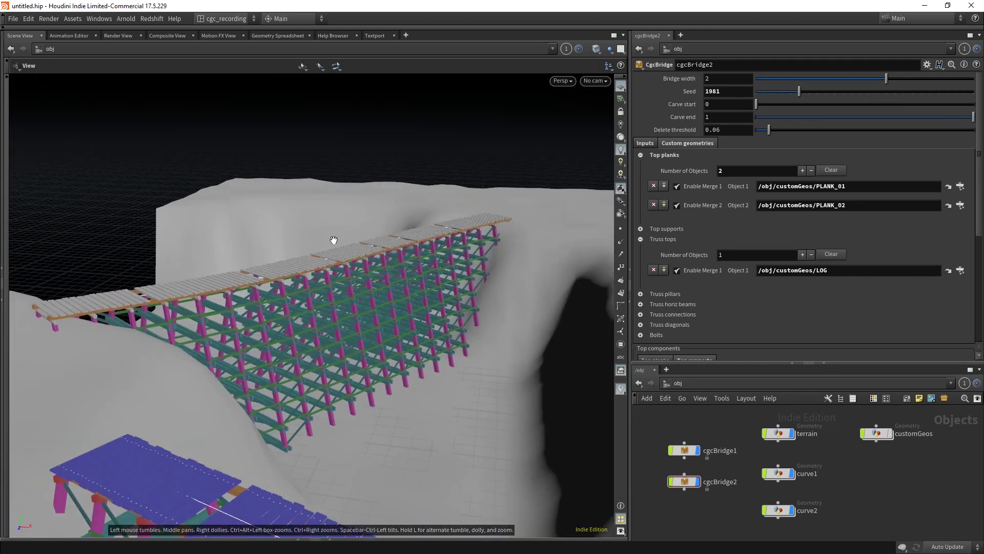
pyautogui.moveTo(331, 238); pyautogui.dragTo(483, 248)
pyautogui.press('Return')
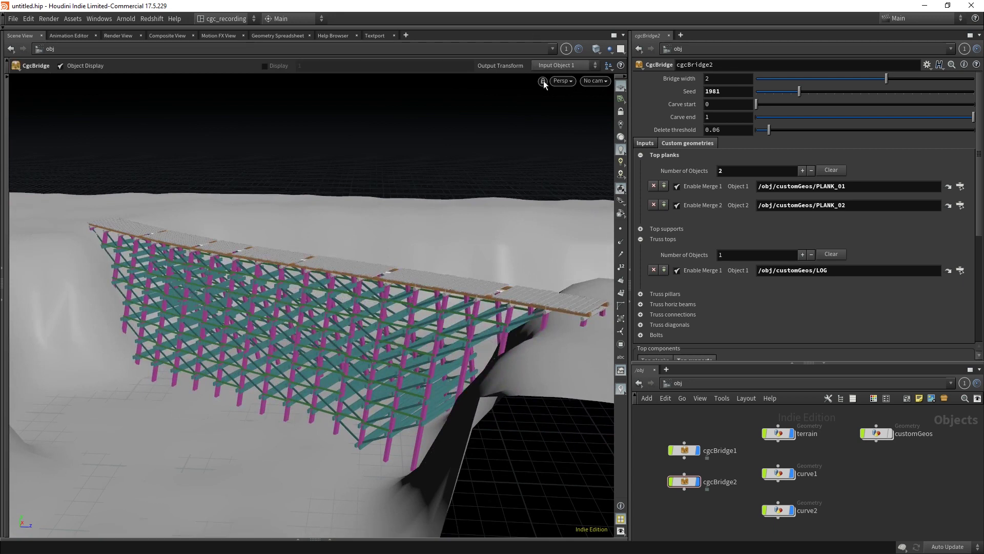